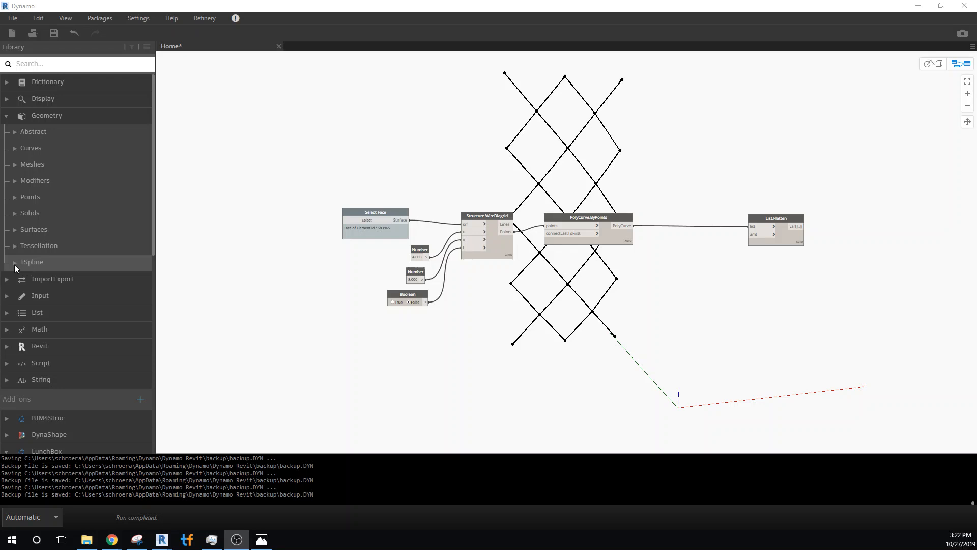
- Add a TSplineSurface.BuildPipes node from the TSpline geometry library and place it beyond the List.Flatten node
{"action": "left_click", "coordinate": [14, 262]}
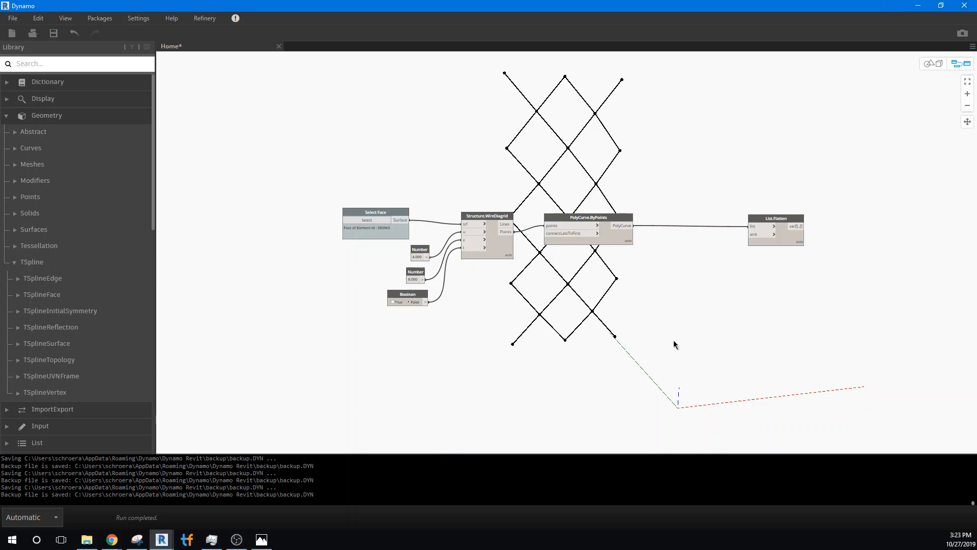
{"action": "key", "text": "alt+Tab"}
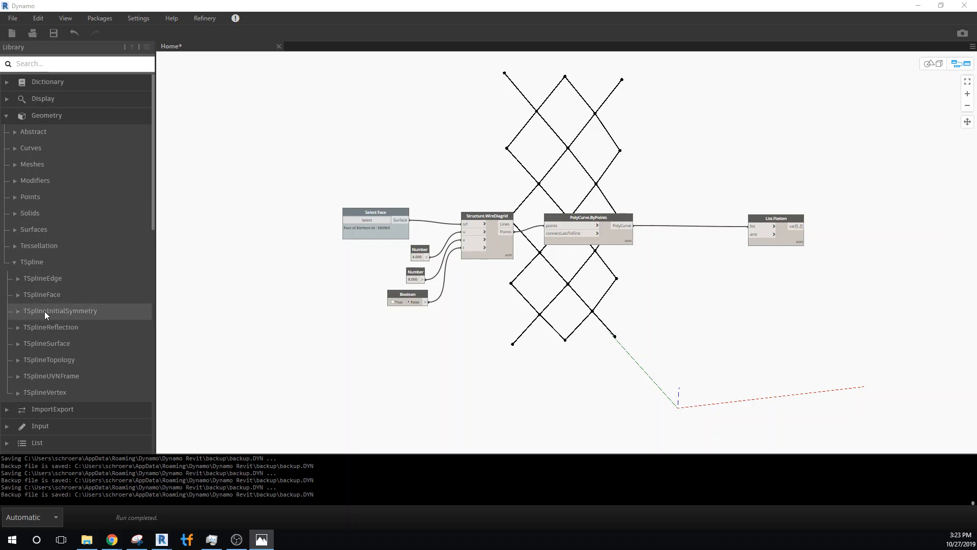
{"action": "left_click", "coordinate": [16, 346]}
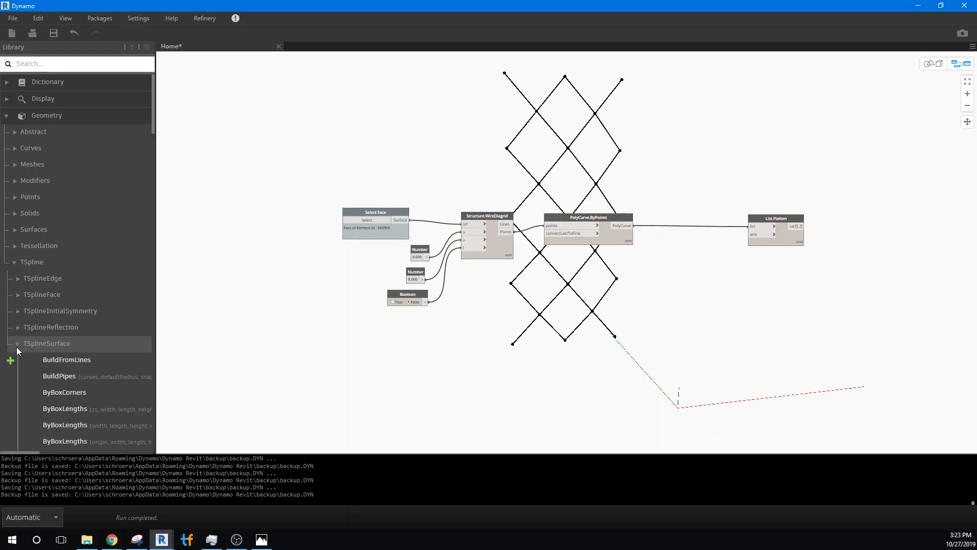
{"action": "left_click", "coordinate": [53, 376]}
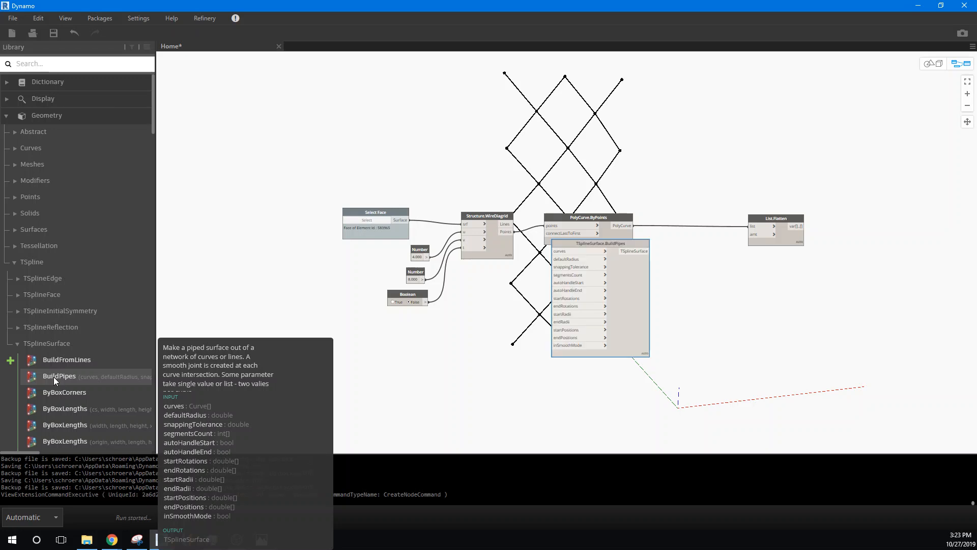
{"action": "left_click_drag", "start_coordinate": [597, 243], "coordinate": [880, 220]}
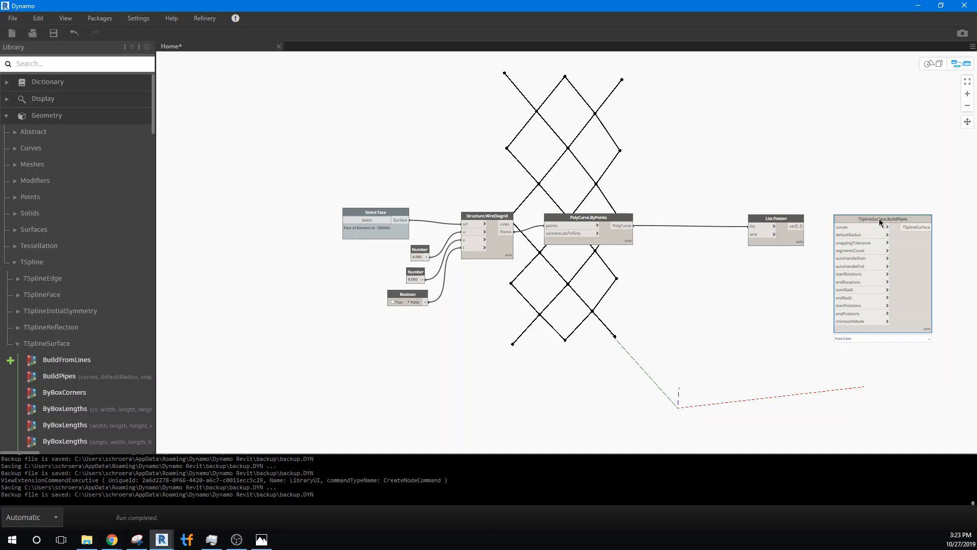
{"action": "right_click", "coordinate": [720, 288]}
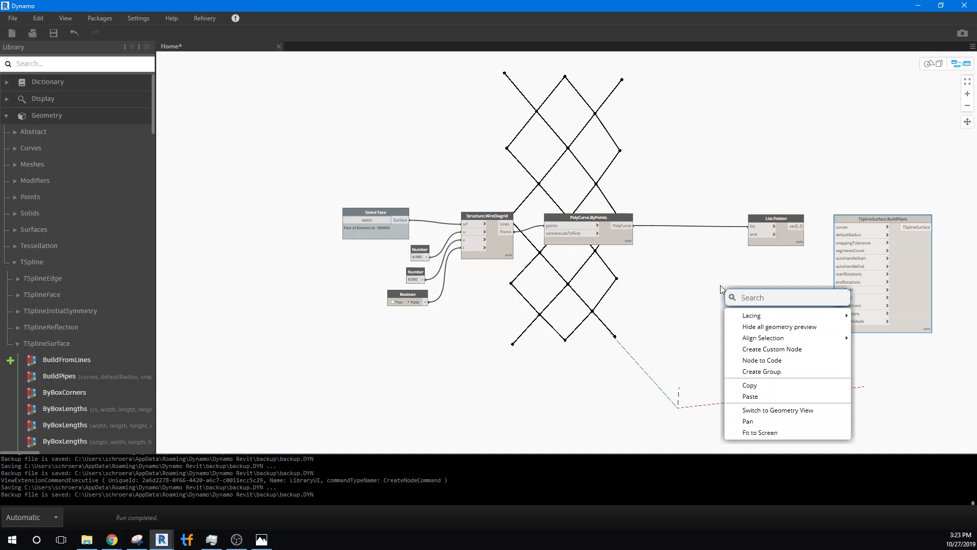
{"action": "left_click", "coordinate": [686, 282]}
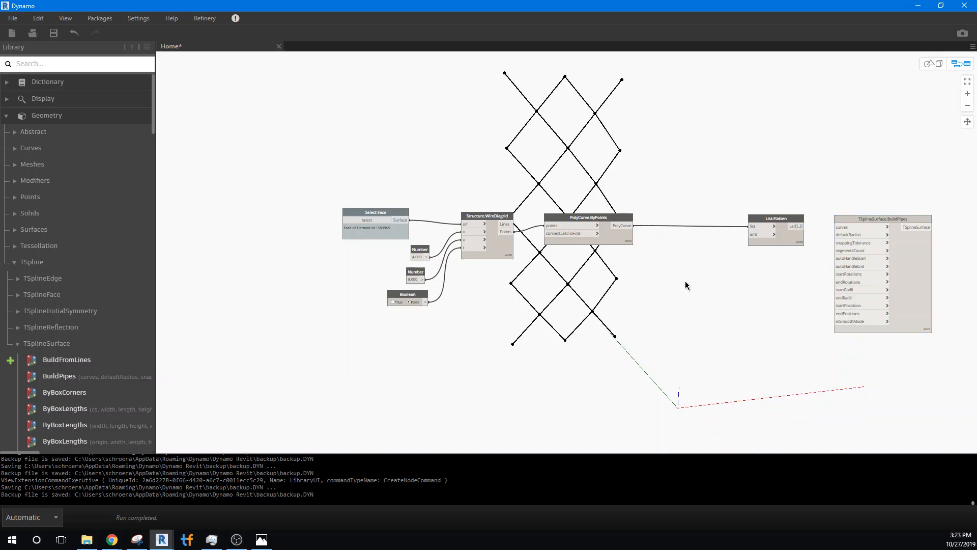
{"action": "right_click", "coordinate": [715, 291]}
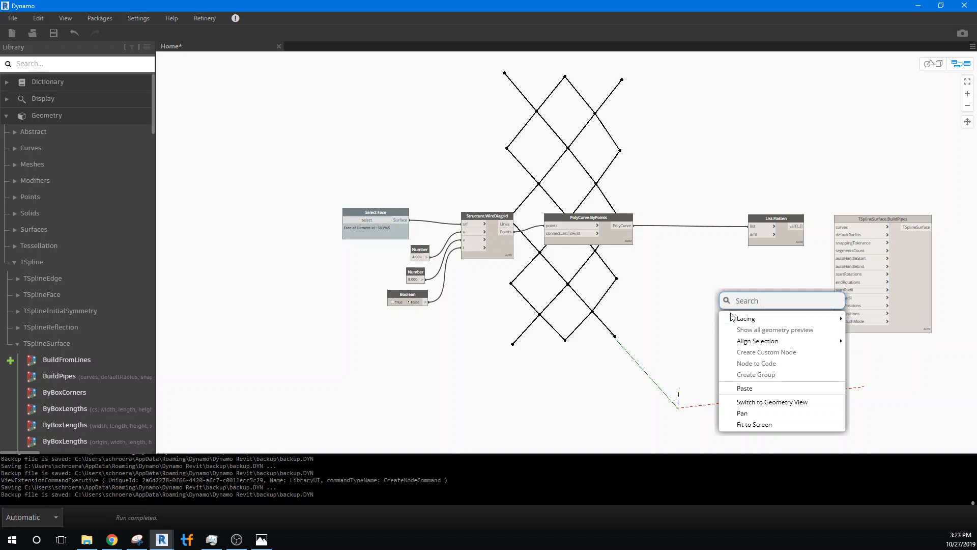
{"action": "key", "text": "Escape"}
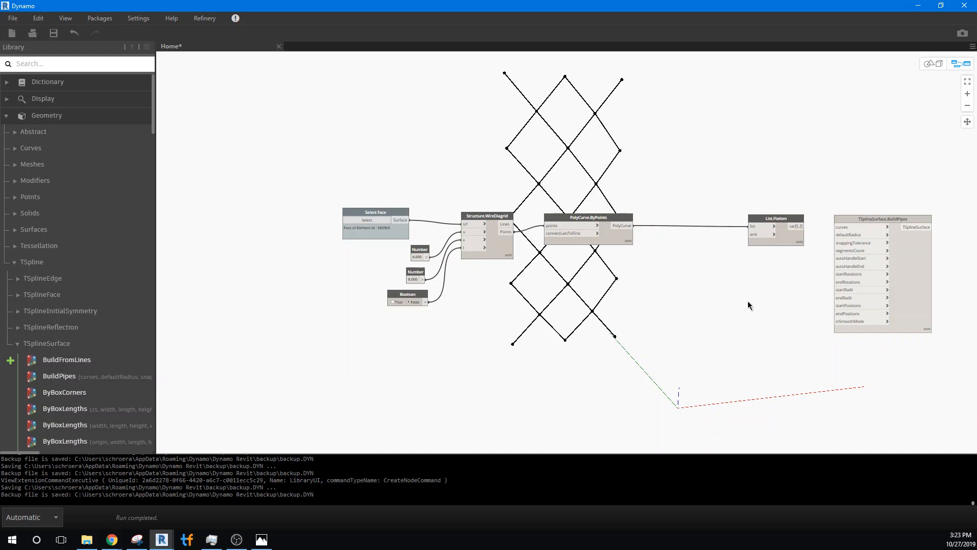
- Add two Number nodes, stacked beneath the List.Flatten node
{"action": "right_click", "coordinate": [748, 301]}
{"action": "type", "text": "Nu"}
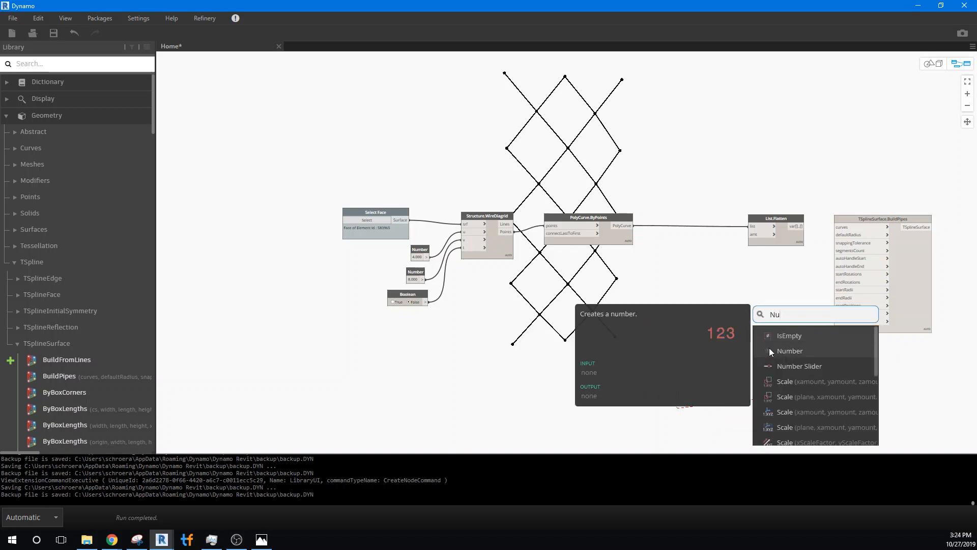
{"action": "left_click", "coordinate": [770, 350]}
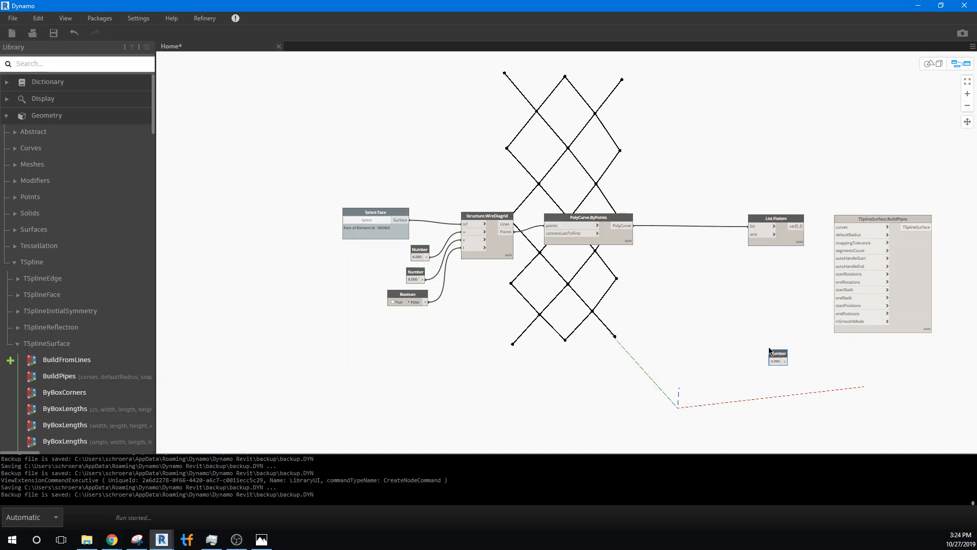
{"action": "left_click_drag", "start_coordinate": [780, 354], "coordinate": [773, 274]}
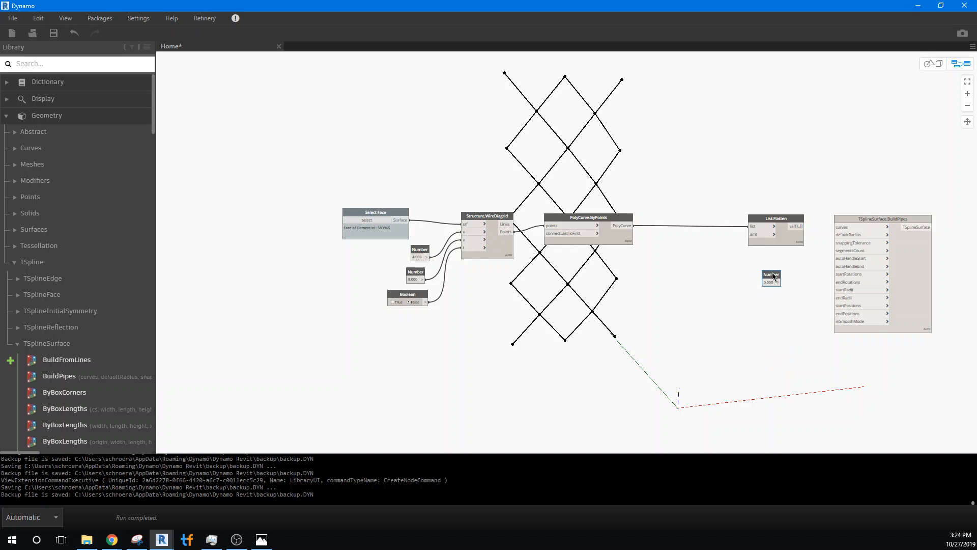
{"action": "key", "text": "ctrl+v"}
{"action": "left_click_drag", "start_coordinate": [763, 308], "coordinate": [770, 302]}
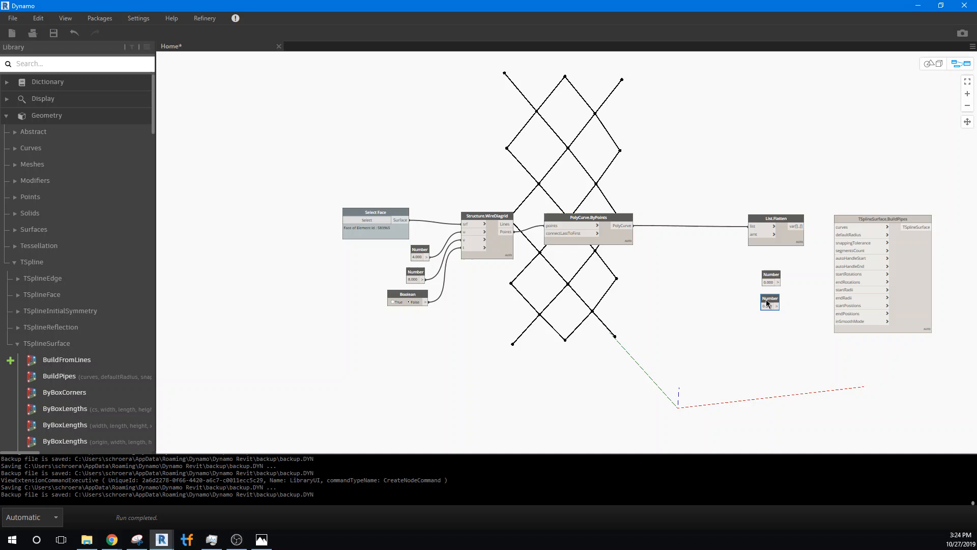
- Duplicate the existing Boolean node, place the copy below the two new Number nodes and set it to True
{"action": "left_click", "coordinate": [408, 297]}
{"action": "key", "text": "ctrl+v"}
{"action": "key", "text": "Delete"}
{"action": "left_click", "coordinate": [404, 294]}
{"action": "key", "text": "ctrl+c"}
{"action": "key", "text": "ctrl+v"}
{"action": "left_click_drag", "start_coordinate": [447, 309], "coordinate": [739, 323]}
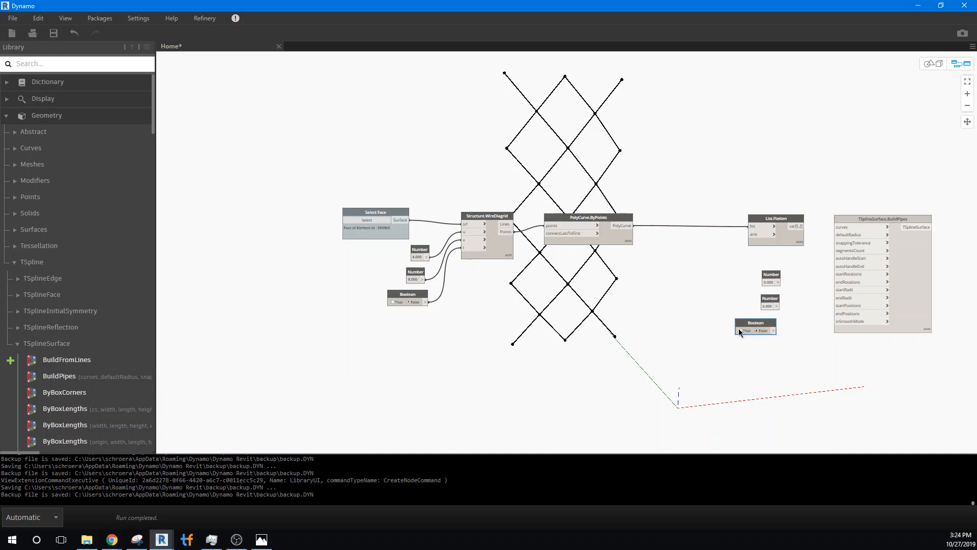
{"action": "left_click", "coordinate": [739, 330]}
- Connect the copied Boolean node to the inSmoothMode input of TSplineSurface.BuildPipes
{"action": "scroll", "coordinate": [894, 332], "scroll_direction": "up", "scroll_amount": 4}
{"action": "middle_click_drag", "start_coordinate": [868, 329], "coordinate": [759, 355]}
{"action": "left_click", "coordinate": [565, 354]}
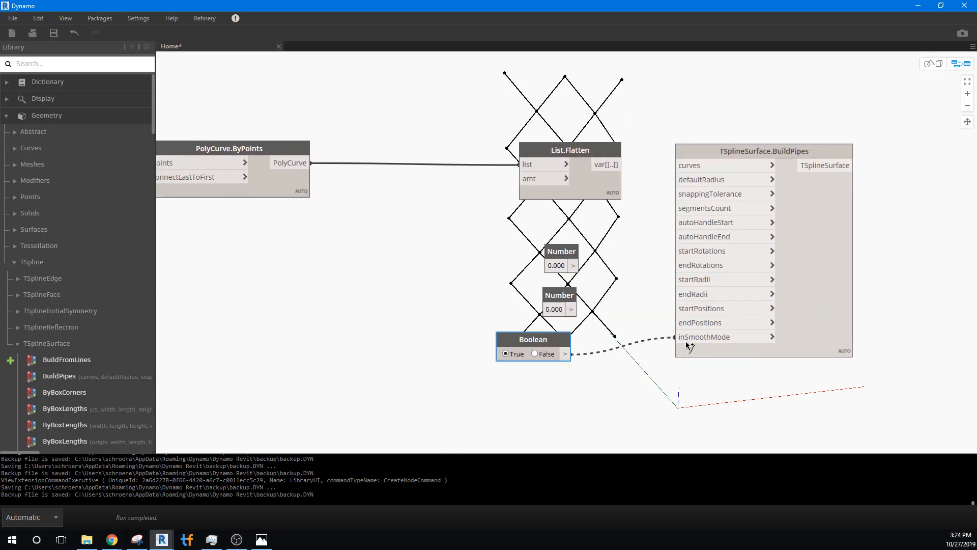
{"action": "left_click", "coordinate": [696, 340]}
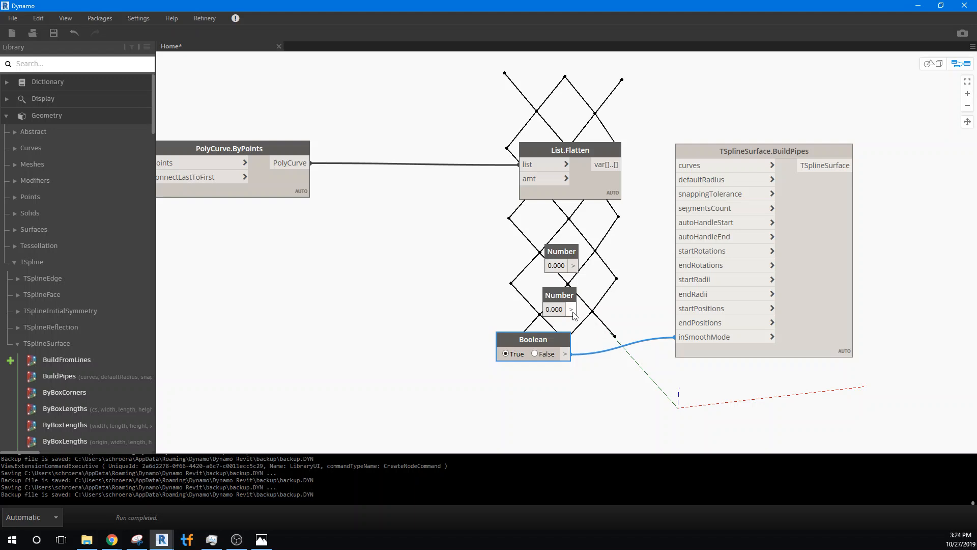
- Set the upper new Number node to 0.3 and connect it to the defaultRadius input of TSplineSurface.BuildPipes
{"action": "left_click", "coordinate": [557, 265]}
{"action": "left_click", "coordinate": [554, 267]}
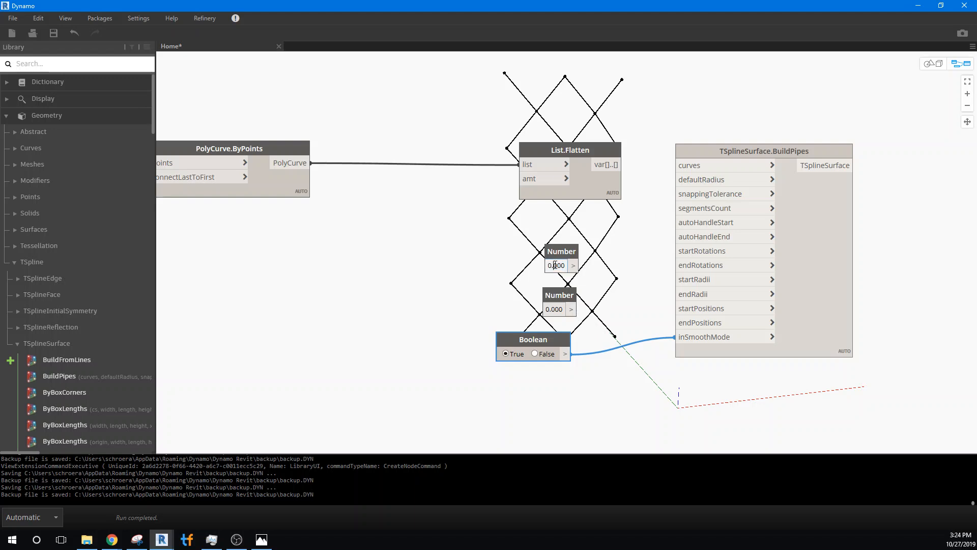
{"action": "left_click_drag", "start_coordinate": [555, 265], "coordinate": [556, 265]}
{"action": "type", "text": "3"}
{"action": "left_click_drag", "start_coordinate": [574, 265], "coordinate": [675, 179]}
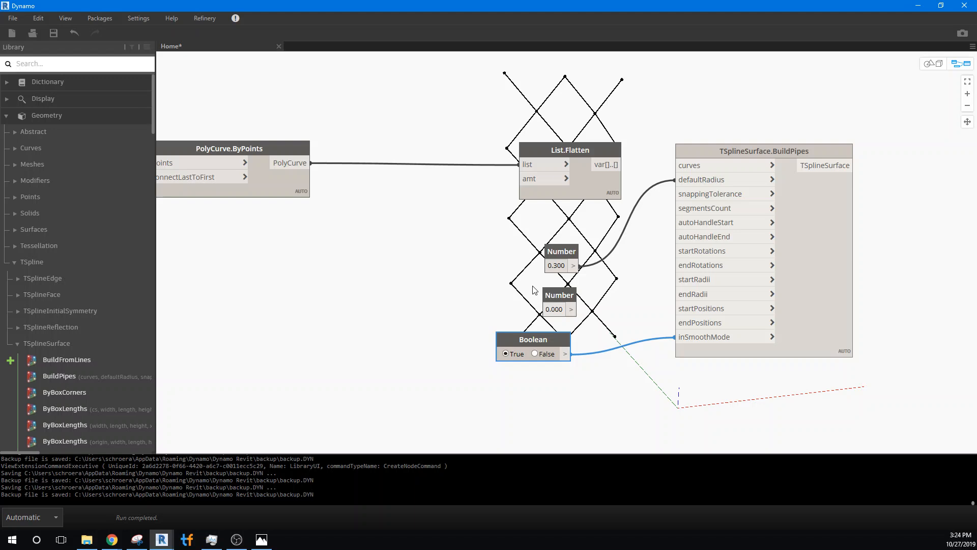
- Set the lower new Number node to 1 and connect it to the segmentsCount input of TSplineSurface.BuildPipes
{"action": "double_click", "coordinate": [558, 308]}
{"action": "type", "text": "1"}
{"action": "left_click", "coordinate": [466, 302]}
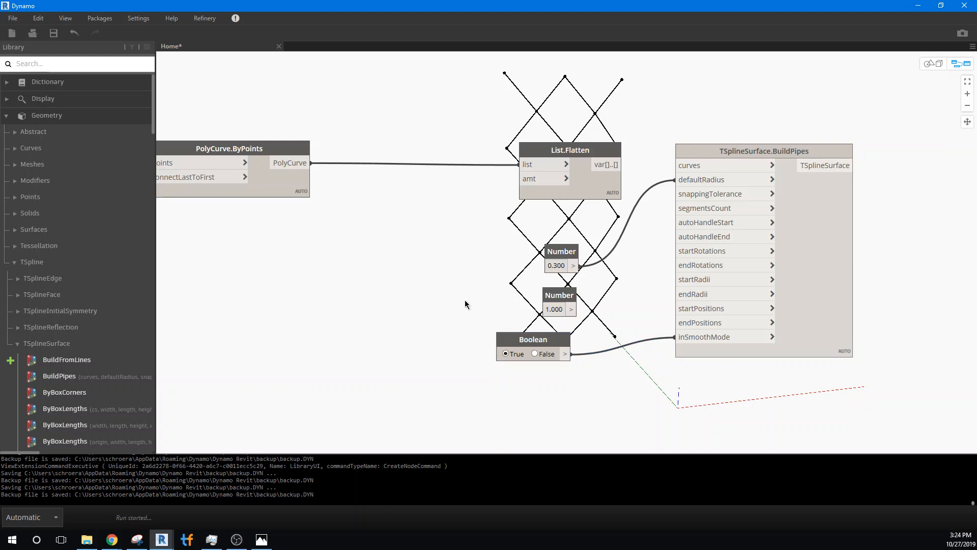
{"action": "left_click", "coordinate": [571, 309]}
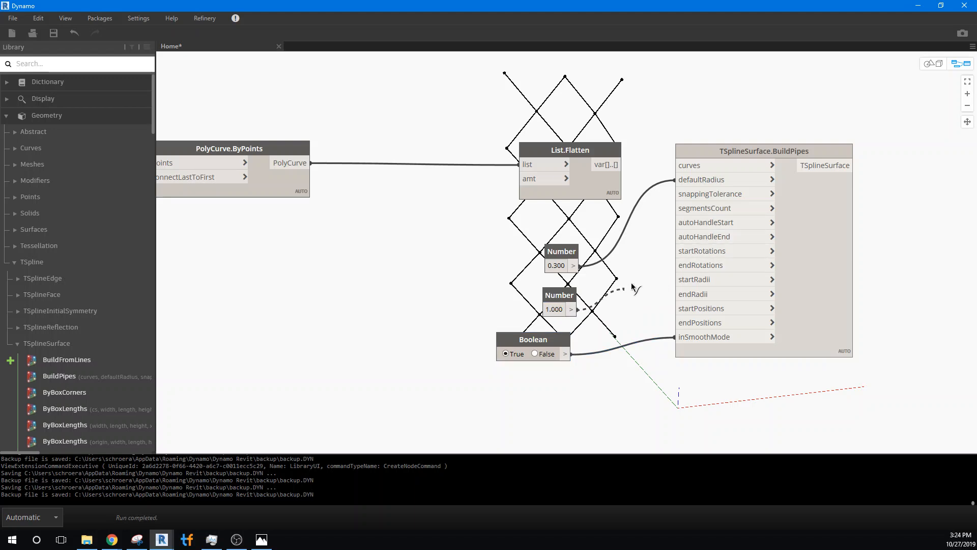
{"action": "left_click", "coordinate": [692, 213]}
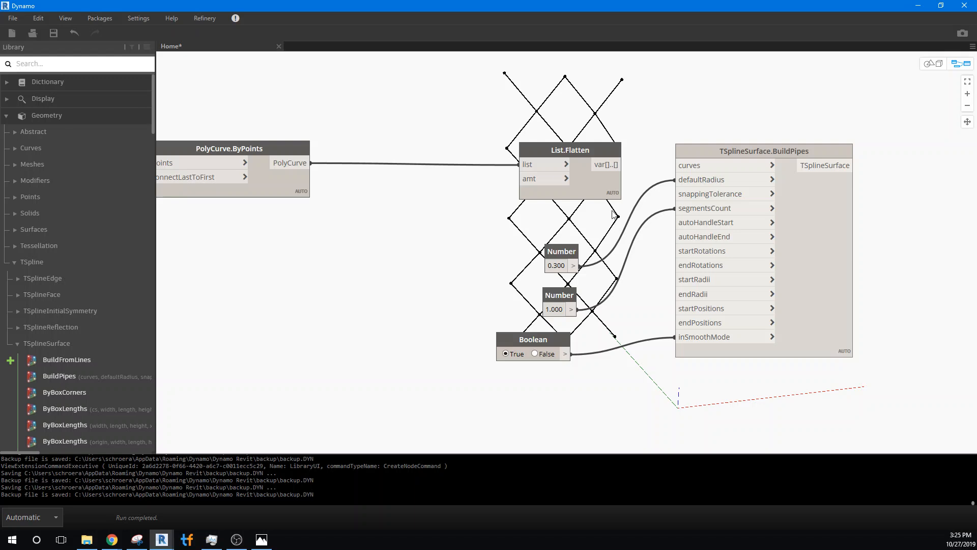
- Connect the List.Flatten output to the curves input of TSplineSurface.BuildPipes
{"action": "left_click", "coordinate": [602, 166]}
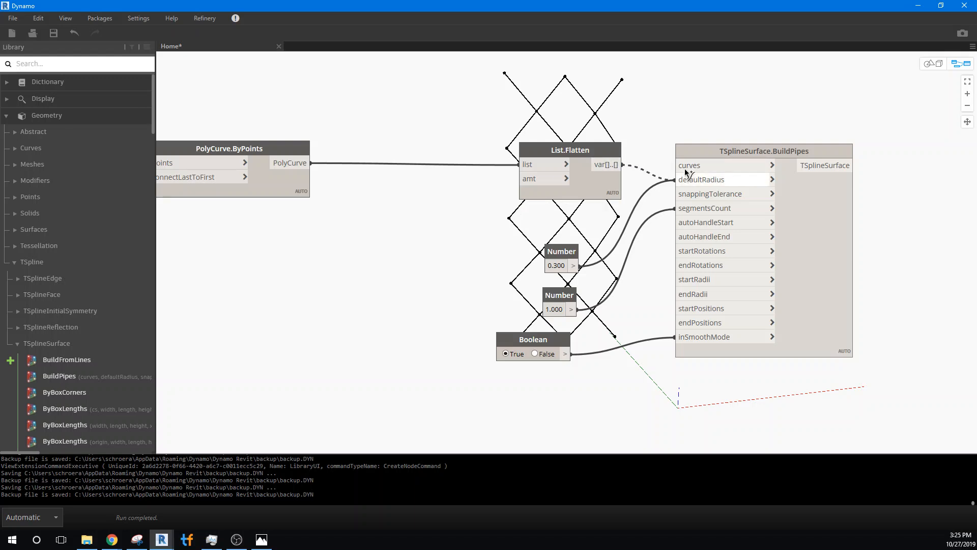
{"action": "left_click", "coordinate": [685, 171]}
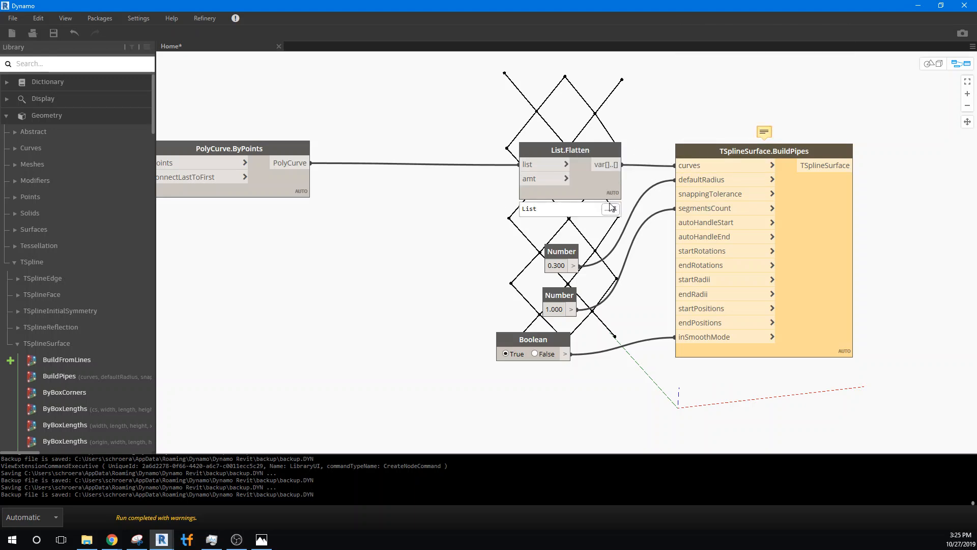
{"action": "mouse_move", "coordinate": [611, 208]}
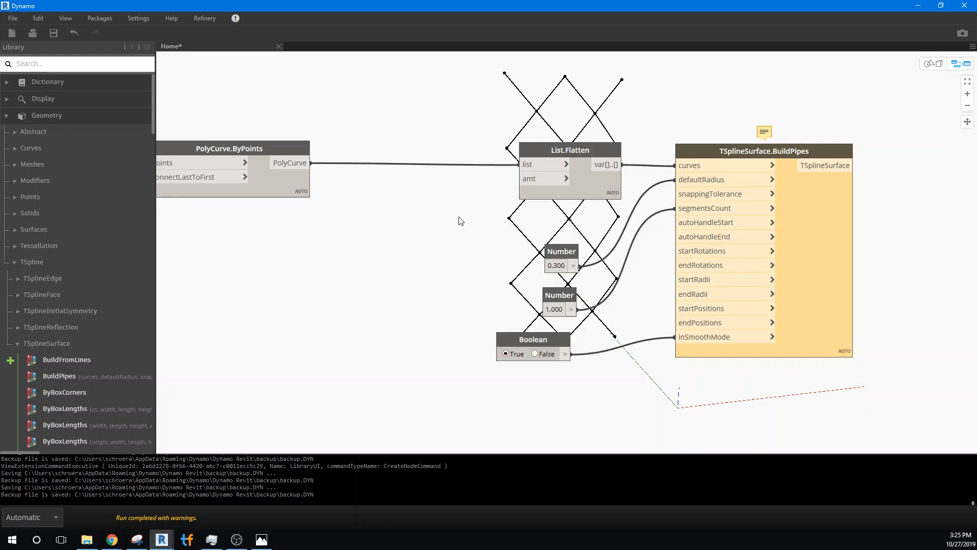
{"action": "right_click", "coordinate": [389, 226]}
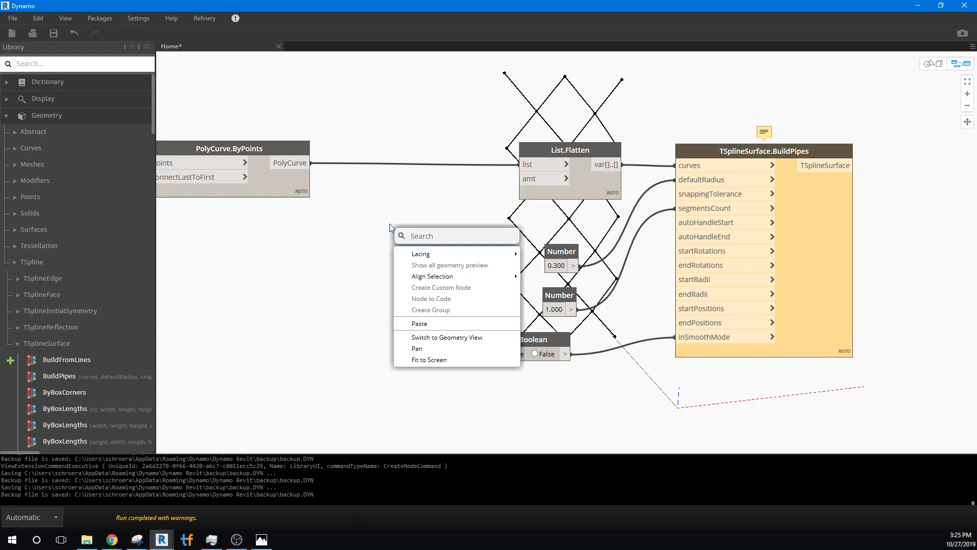
{"action": "type", "text": "g"}
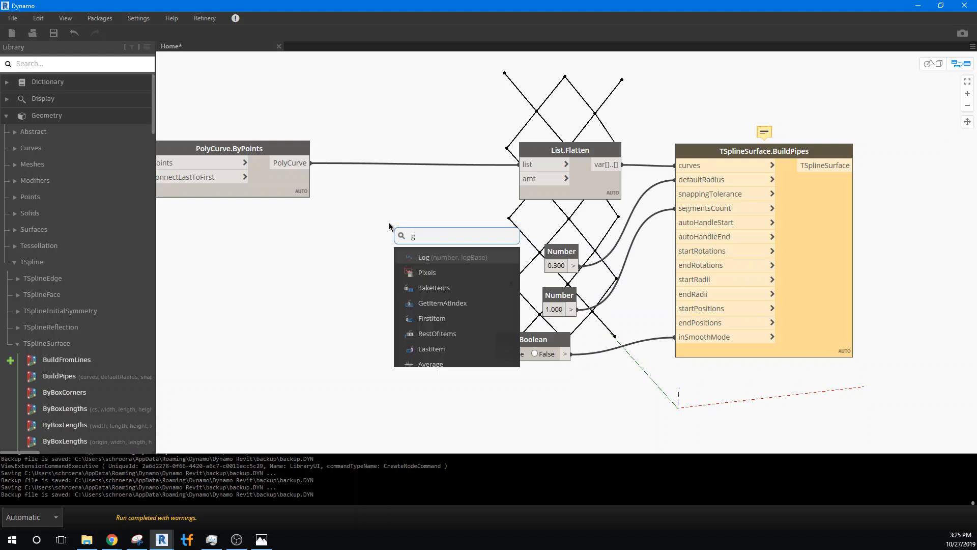
{"action": "type", "text": "eometry"}
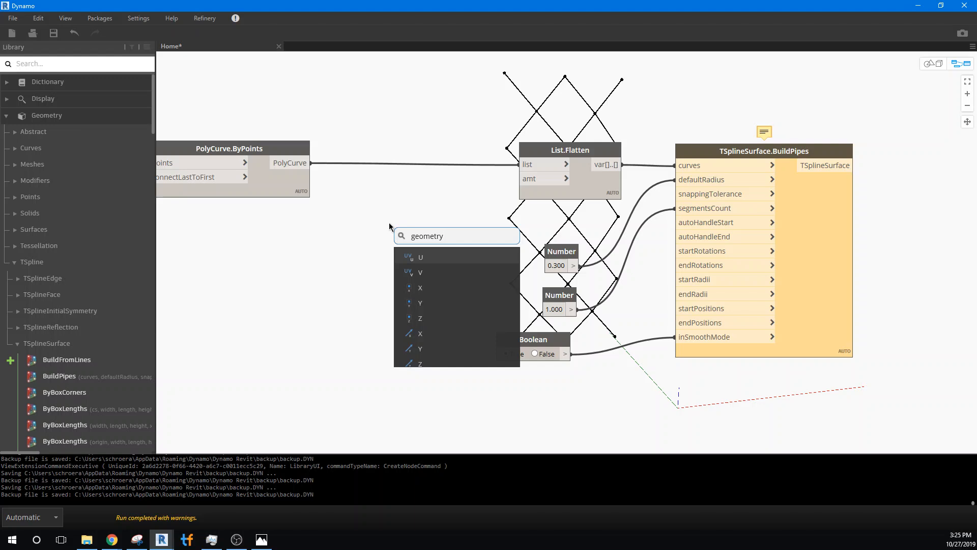
{"action": "type", "text": " explode"}
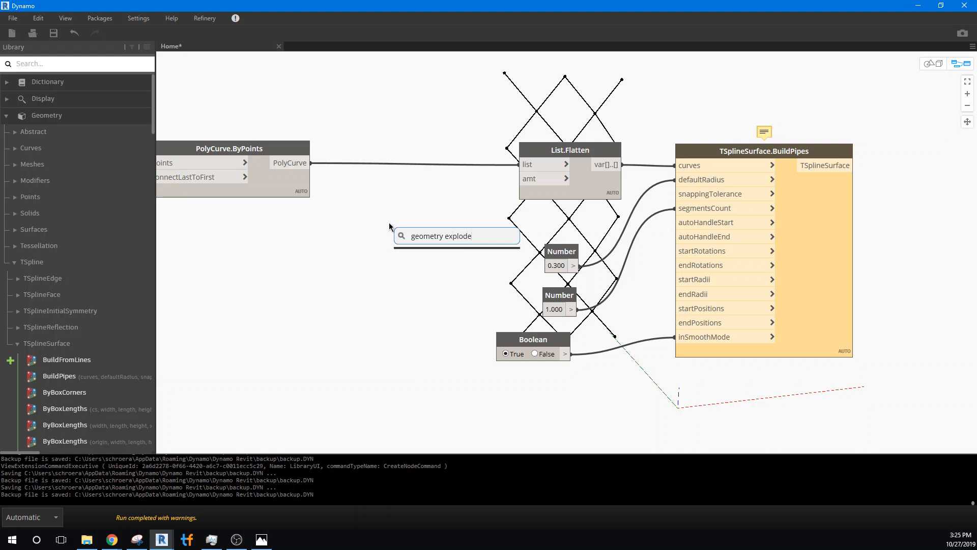
{"action": "left_click", "coordinate": [368, 267]}
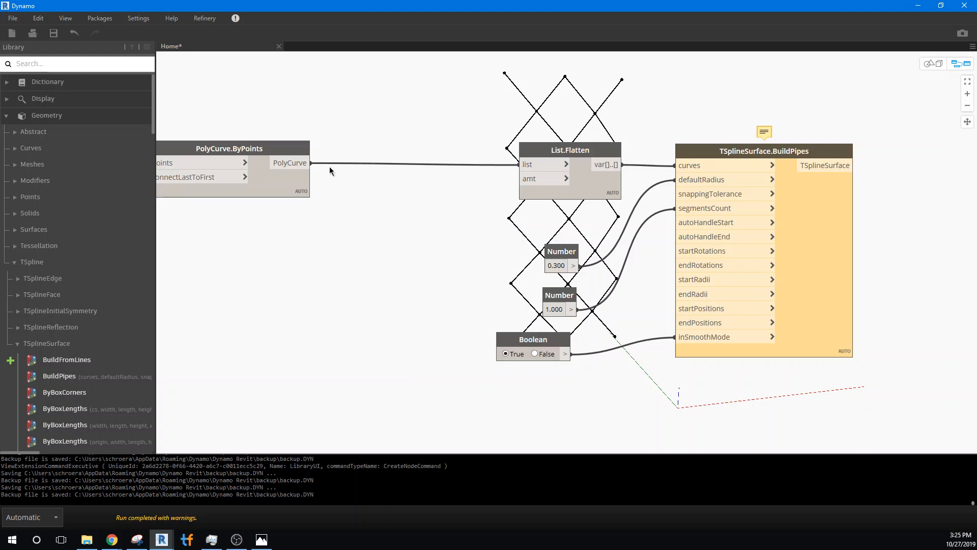
- Insert a Geometry.Explode node between PolyCurve.ByPoints and List.Flatten, wiring PolyCurve into geometry and Geometry[] into list
{"action": "right_click", "coordinate": [343, 264]}
{"action": "type", "text": "explo"}
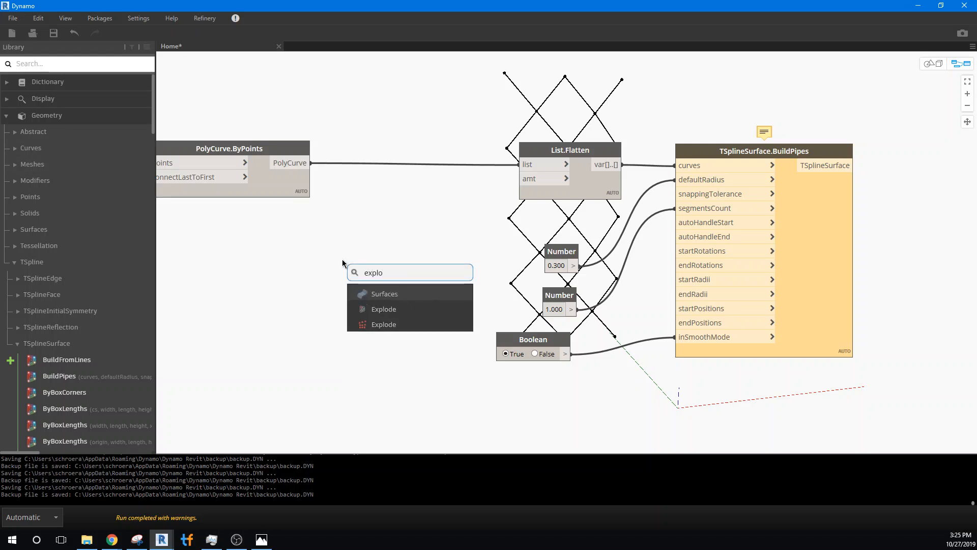
{"action": "mouse_move", "coordinate": [383, 312]}
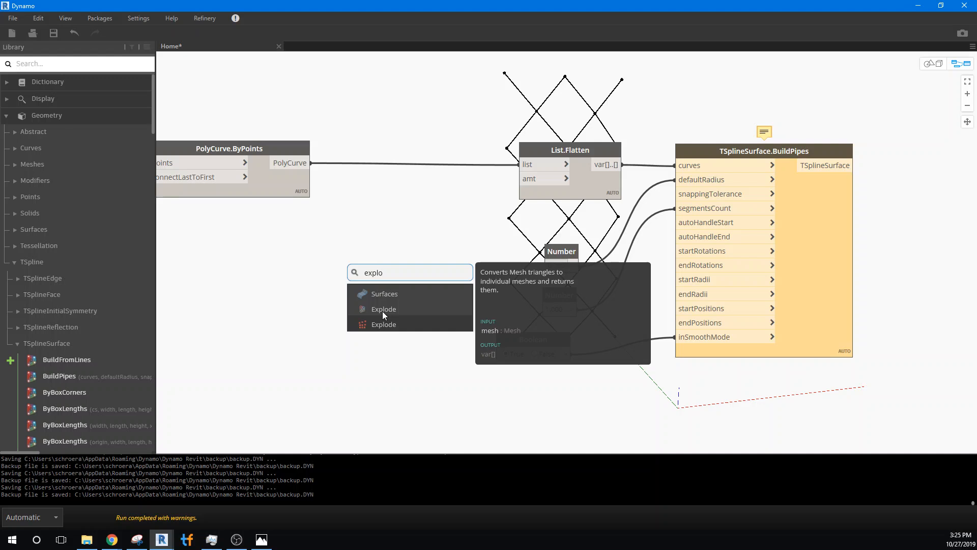
{"action": "left_click", "coordinate": [389, 319]}
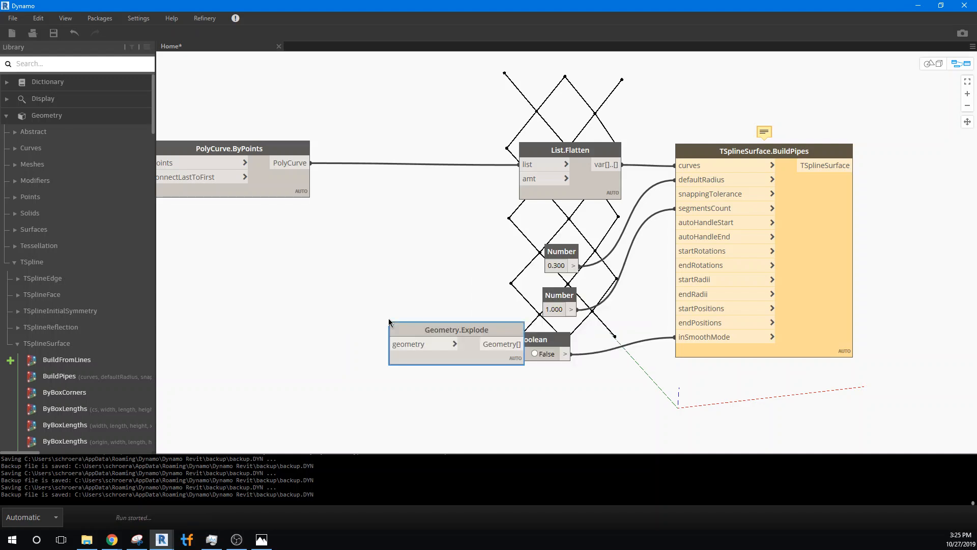
{"action": "left_click_drag", "start_coordinate": [423, 329], "coordinate": [369, 156]}
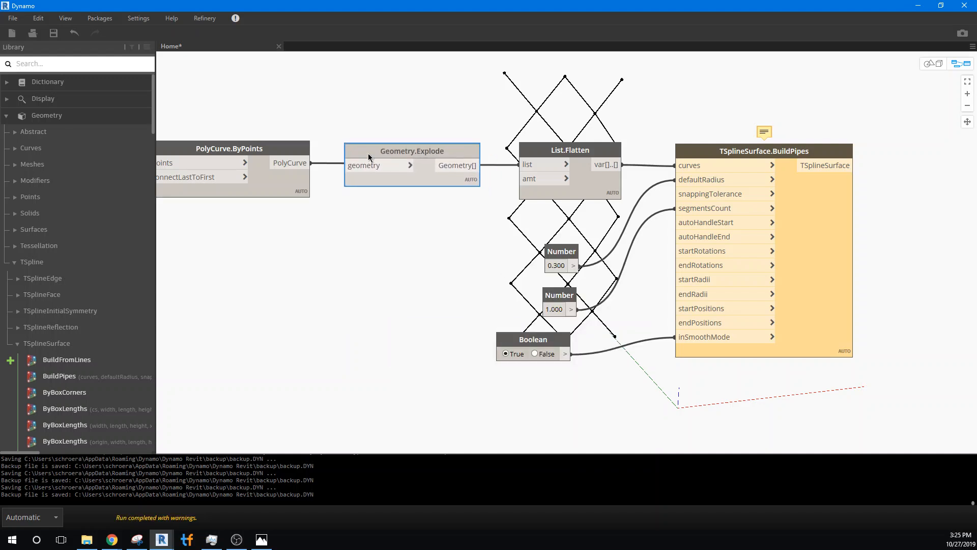
{"action": "left_click_drag", "start_coordinate": [311, 163], "coordinate": [348, 165]}
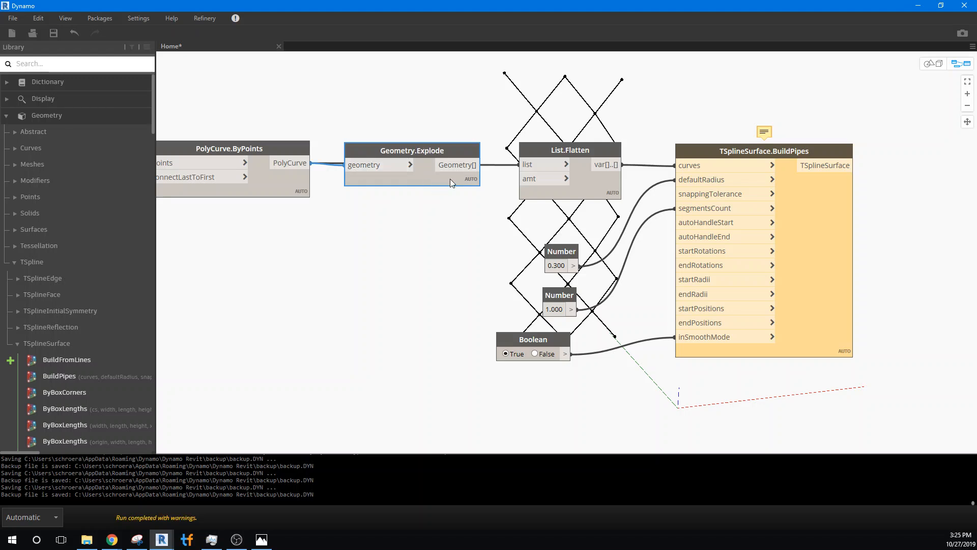
{"action": "left_click_drag", "start_coordinate": [454, 165], "coordinate": [522, 164]}
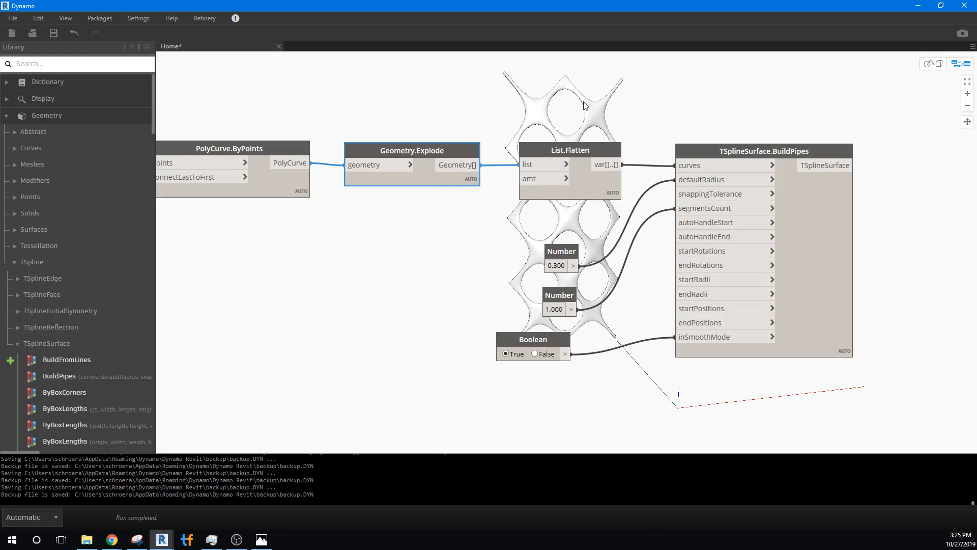
- Switch to Revit to inspect the selected diagrid face on the building in 3D, and return to the Dynamo graph
{"action": "left_click", "coordinate": [535, 163]}
{"action": "middle_click_drag", "start_coordinate": [880, 261], "coordinate": [429, 268]}
{"action": "left_click", "coordinate": [916, 5]}
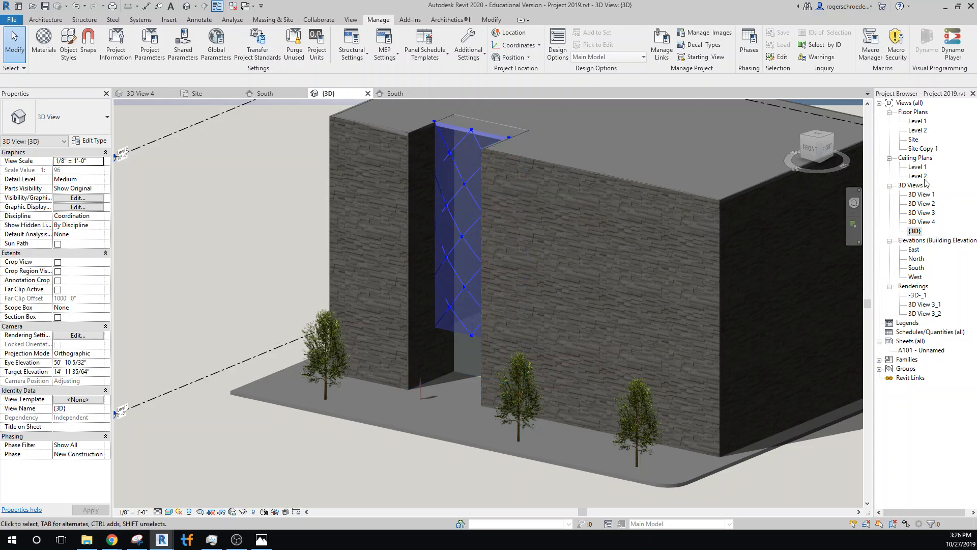
{"action": "middle_click_drag", "start_coordinate": [499, 395], "coordinate": [520, 322], "text": "shift"}
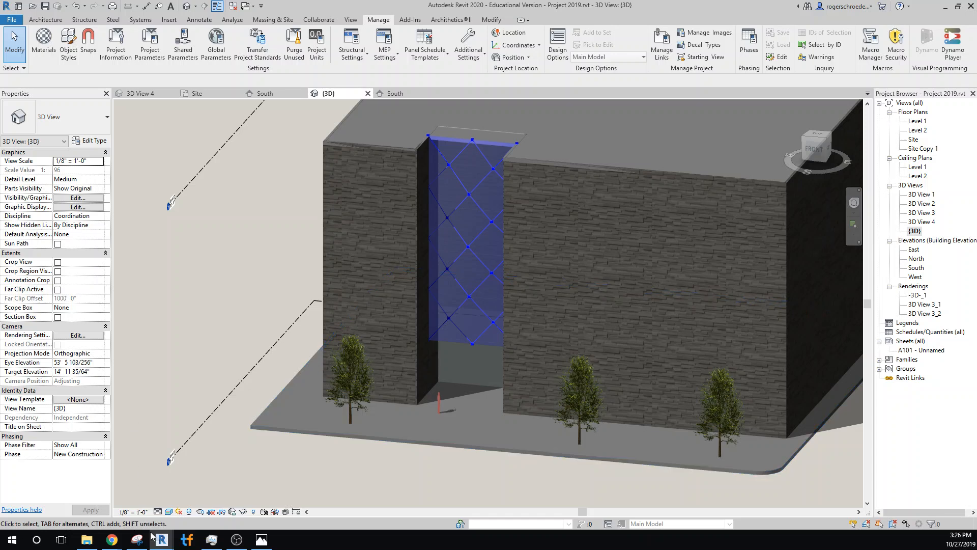
{"action": "mouse_move", "coordinate": [159, 541]}
{"action": "left_click", "coordinate": [201, 507]}
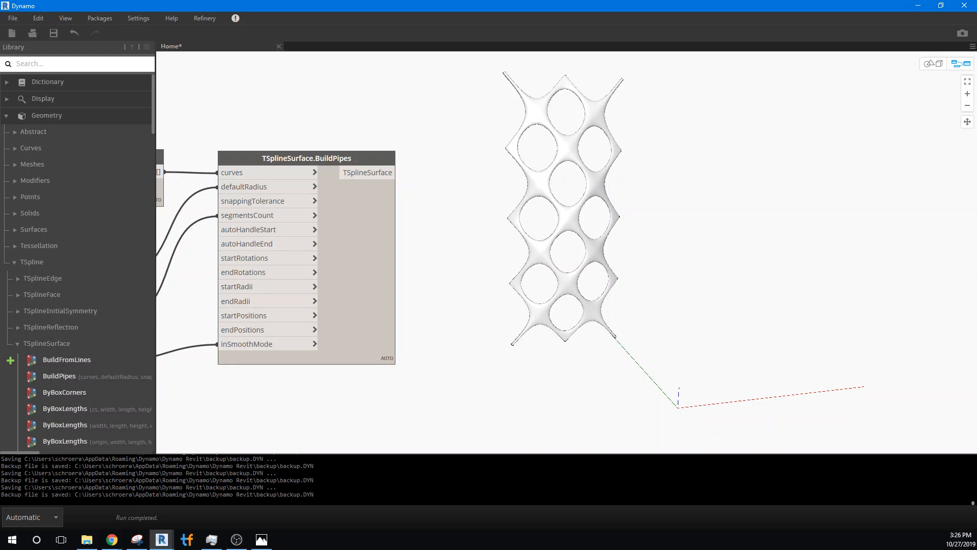
{"action": "key", "text": "alt+Tab"}
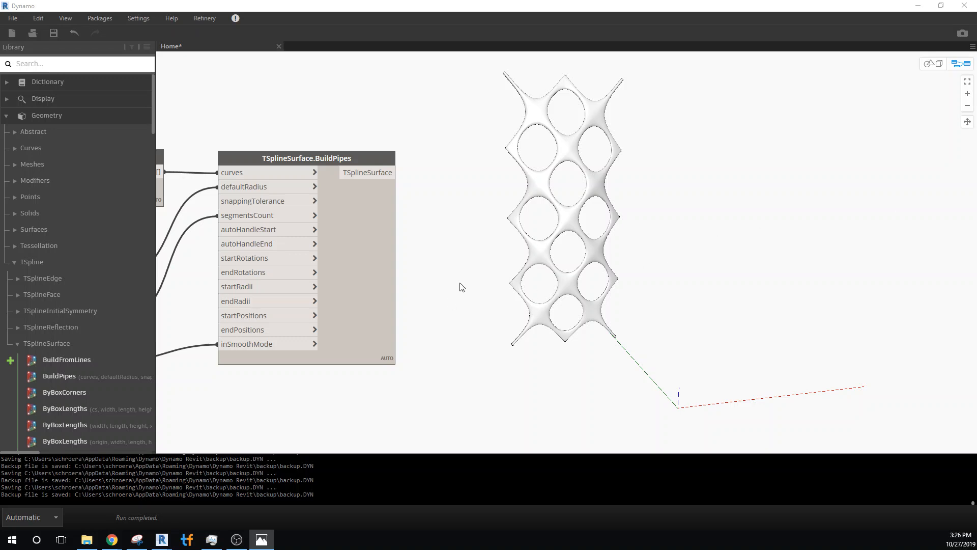
- Add a DirectShape.ByGeometry node and place it beyond the pipe preview, level with TSplineSurface.BuildPipes
{"action": "mouse_move", "coordinate": [364, 175]}
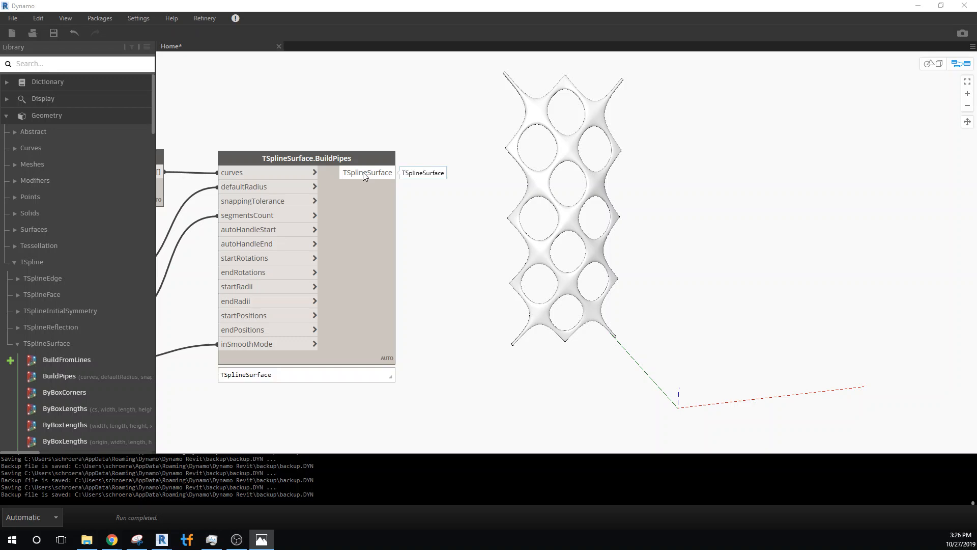
{"action": "right_click", "coordinate": [452, 204]}
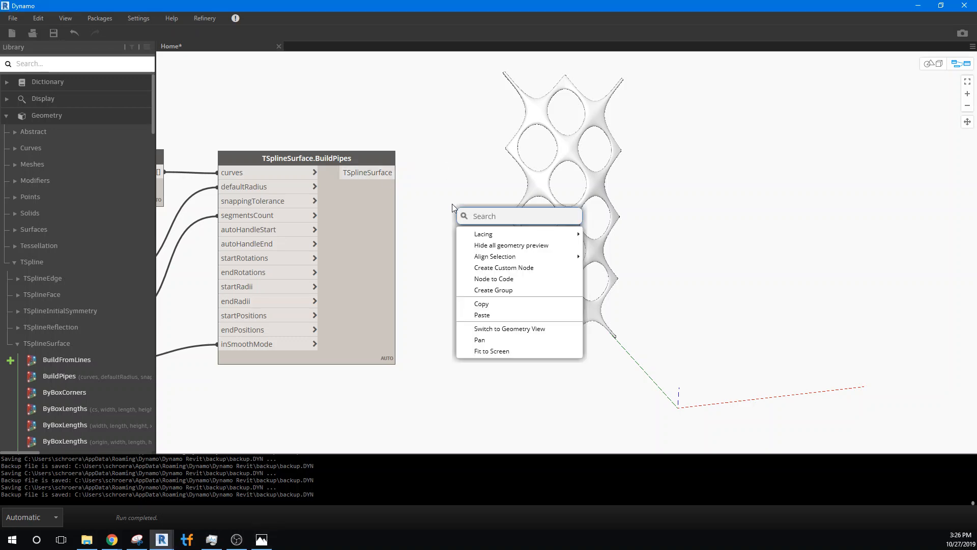
{"action": "type", "text": "direct"}
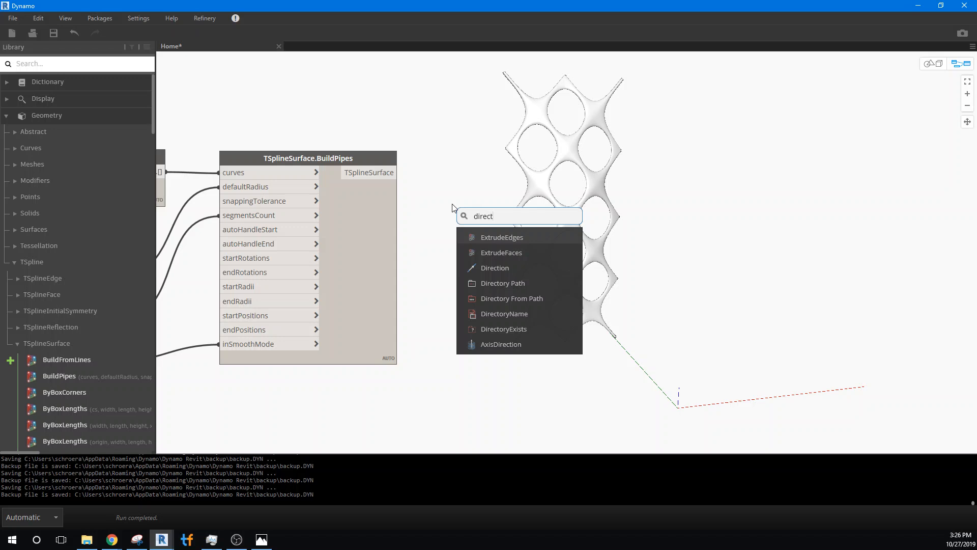
{"action": "type", "text": "sha"}
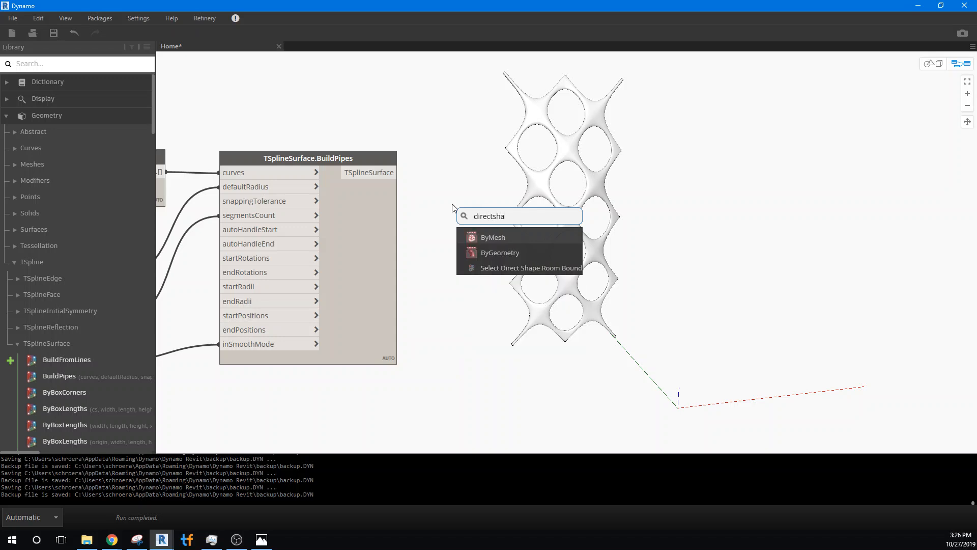
{"action": "left_click", "coordinate": [506, 252]}
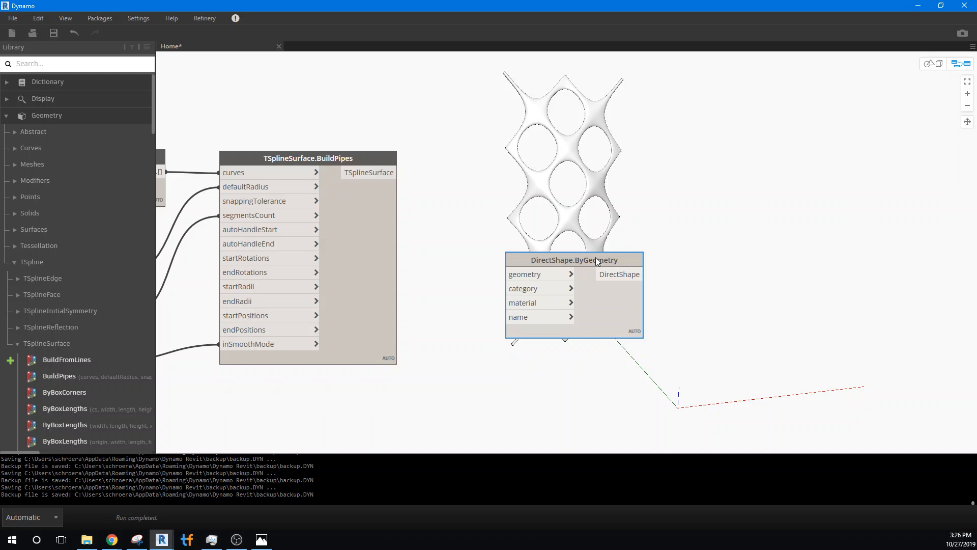
{"action": "left_click_drag", "start_coordinate": [596, 257], "coordinate": [888, 158]}
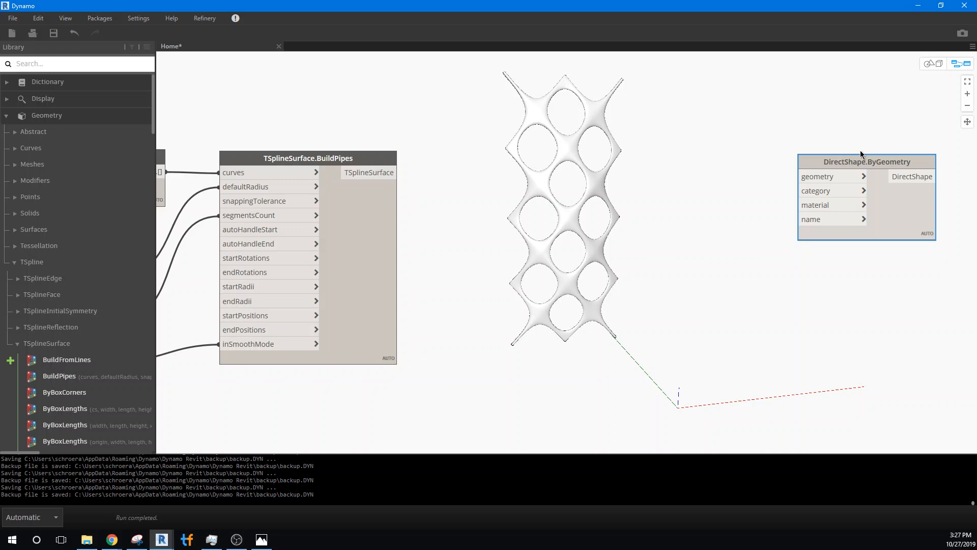
- Add a Categories node and place it between the pipe preview and DirectShape.ByGeometry
{"action": "right_click", "coordinate": [690, 254]}
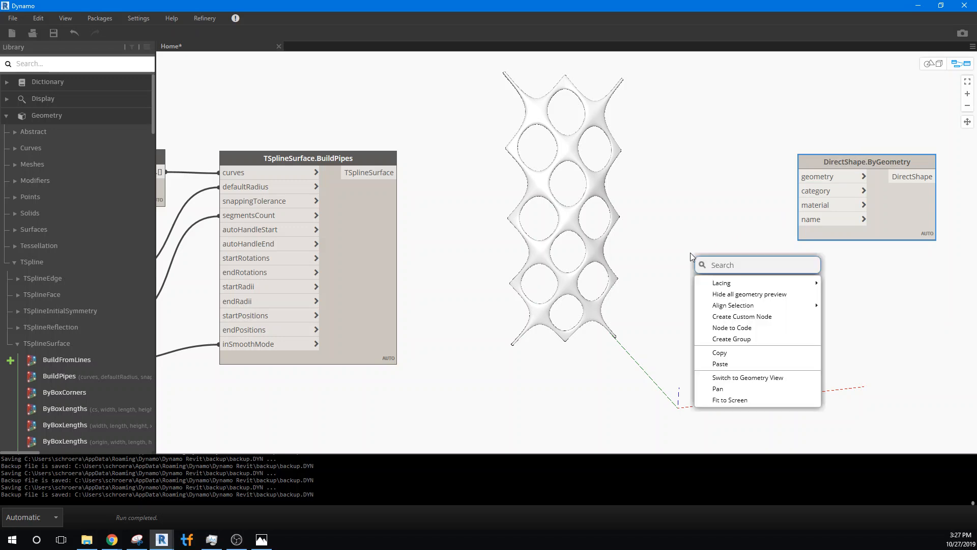
{"action": "type", "text": "ca"}
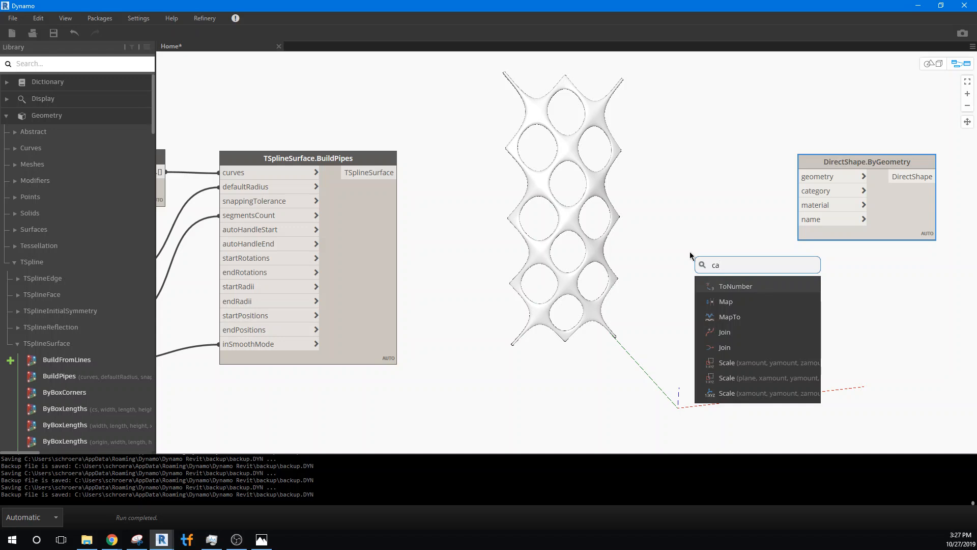
{"action": "type", "text": "t"}
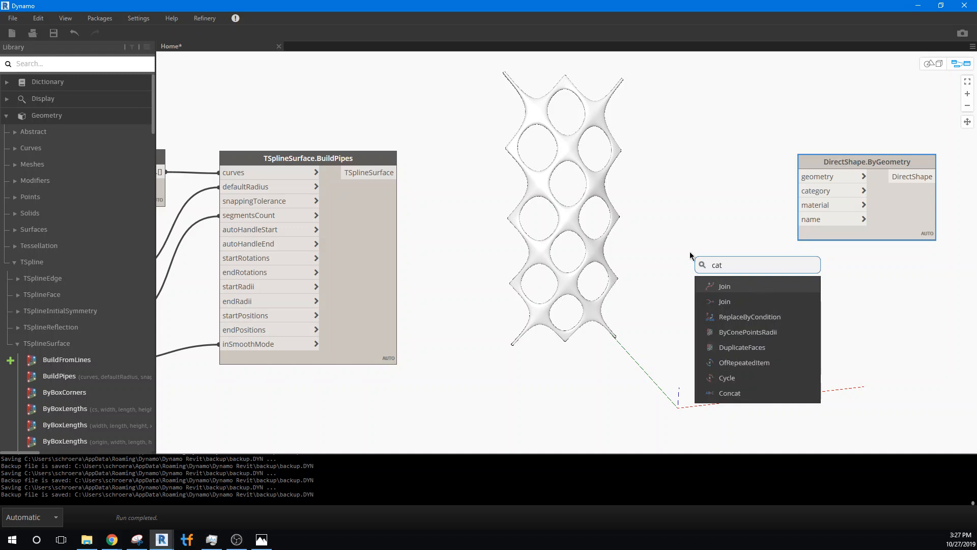
{"action": "type", "text": "e"}
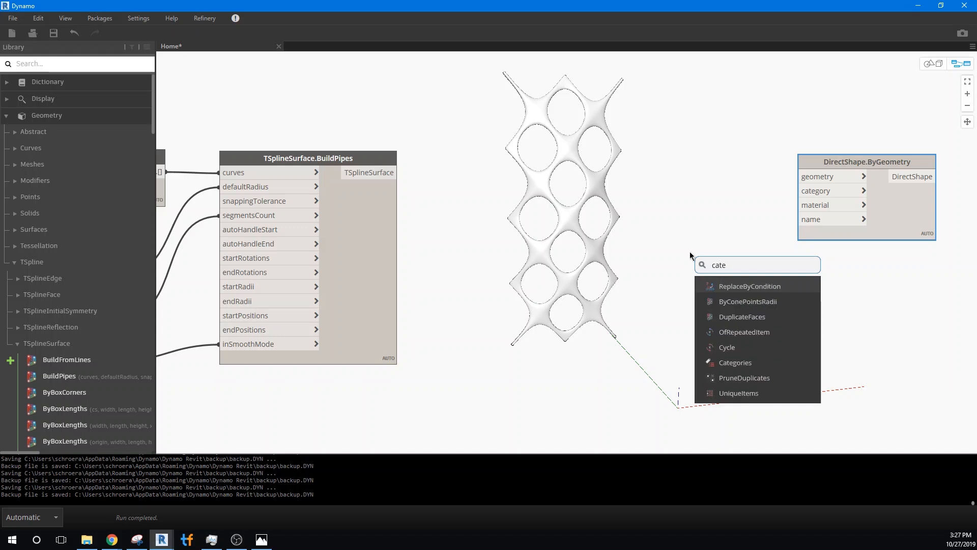
{"action": "left_click", "coordinate": [734, 362]}
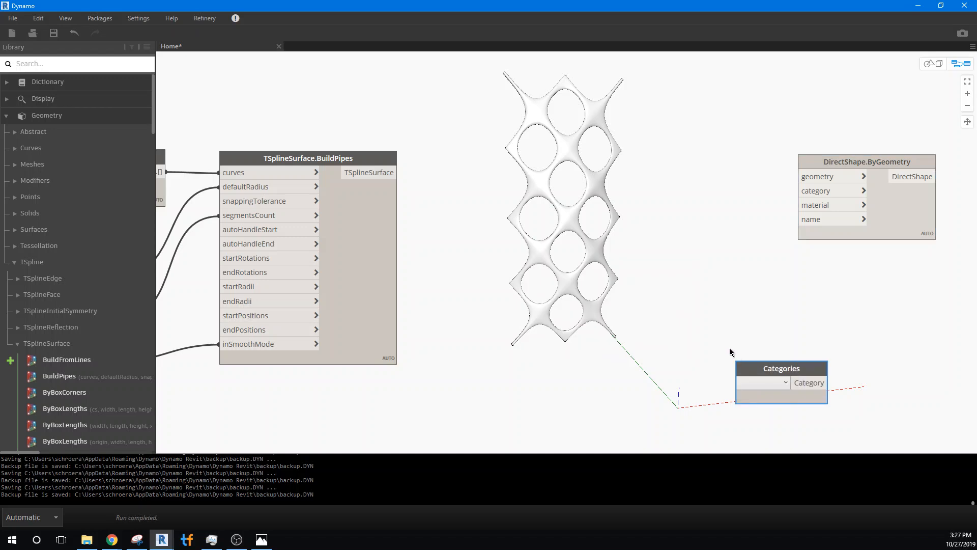
{"action": "left_click_drag", "start_coordinate": [745, 363], "coordinate": [664, 270]}
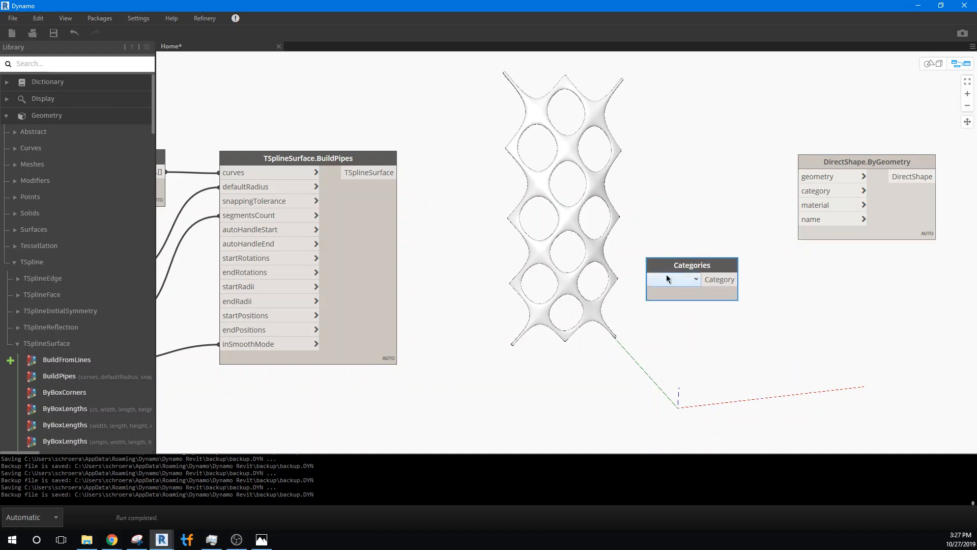
- Set the Categories node to Generic Models and connect it to the category input of DirectShape.ByGeometry
{"action": "left_click", "coordinate": [667, 279]}
{"action": "scroll", "coordinate": [682, 367], "scroll_direction": "down", "scroll_amount": 10}
{"action": "scroll", "coordinate": [683, 367], "scroll_direction": "down", "scroll_amount": 20}
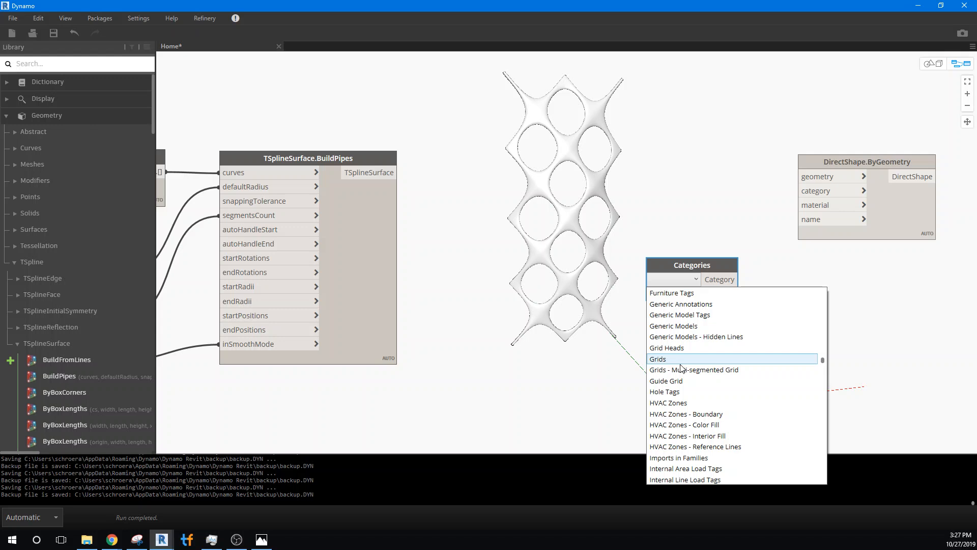
{"action": "left_click", "coordinate": [663, 329]}
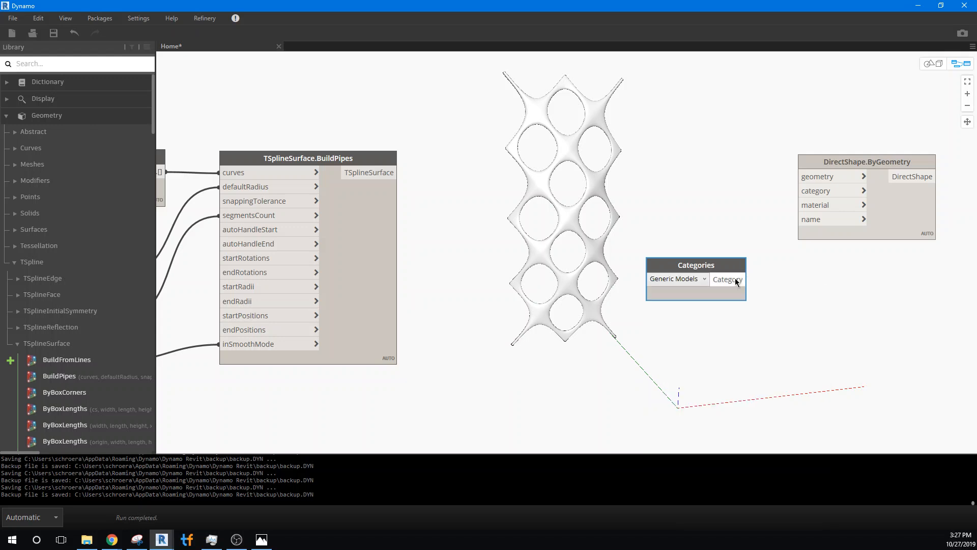
{"action": "left_click_drag", "start_coordinate": [746, 279], "coordinate": [805, 197]}
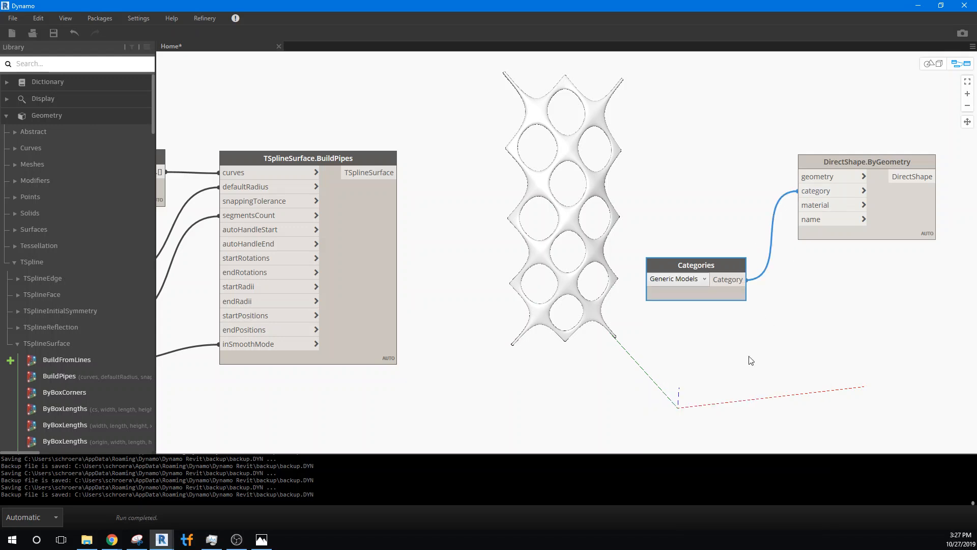
{"action": "right_click", "coordinate": [678, 358]}
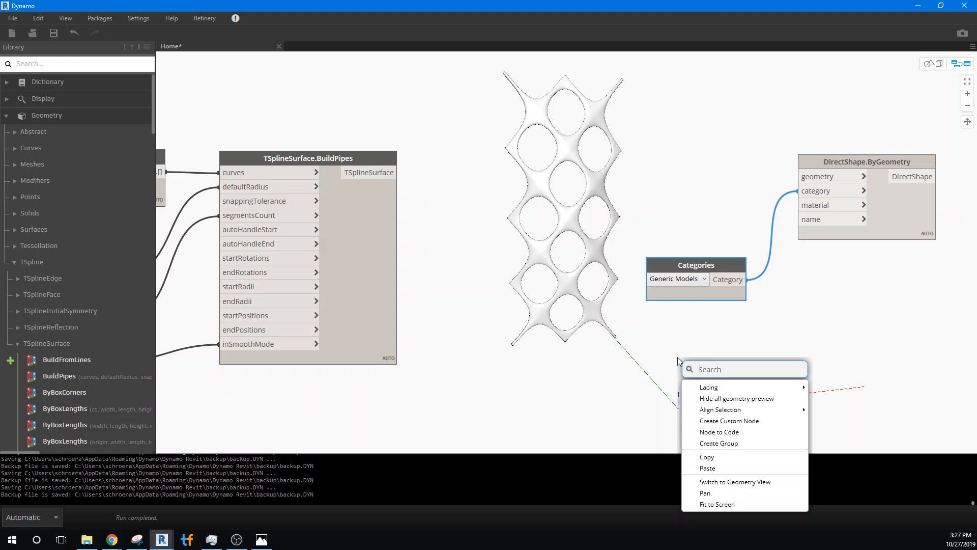
{"action": "type", "text": "Ma"}
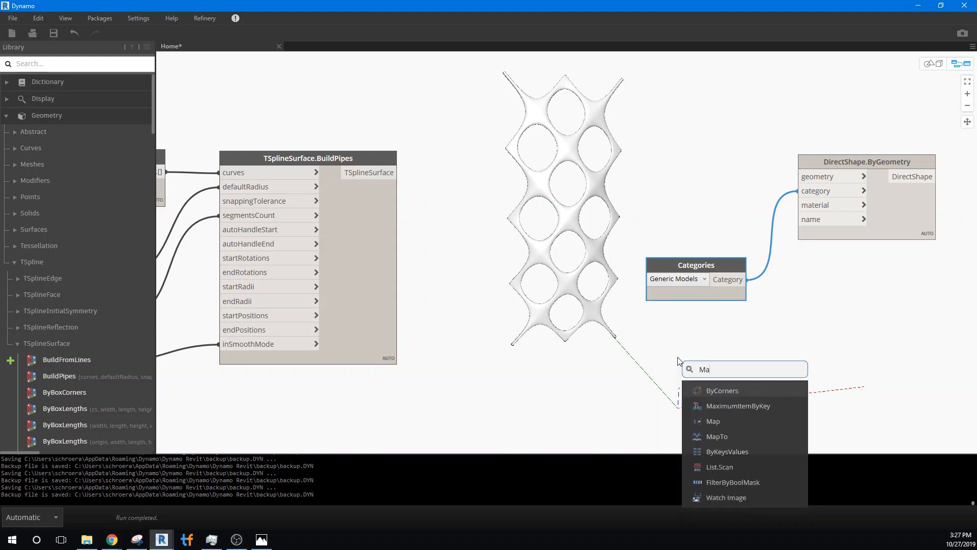
{"action": "type", "text": "terial"}
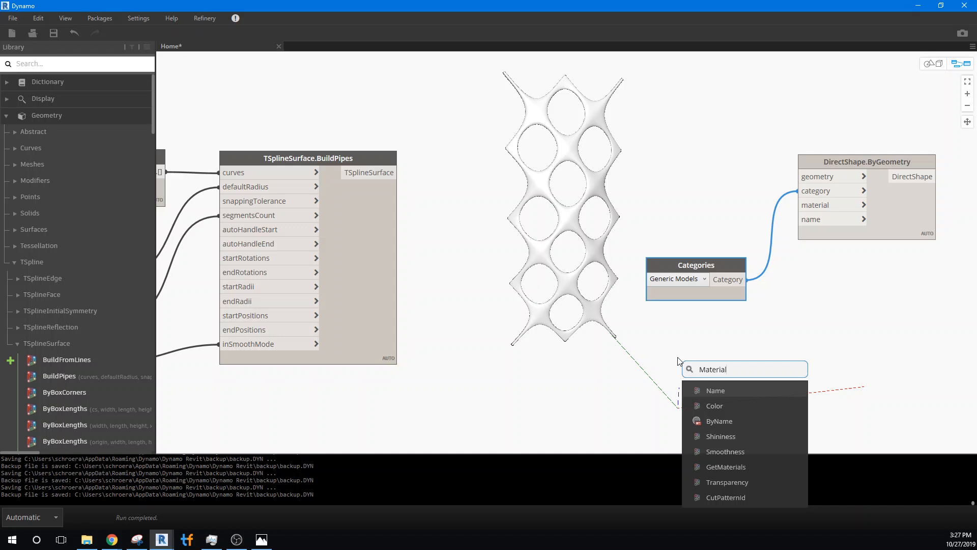
{"action": "left_click", "coordinate": [715, 393]}
{"action": "left_click_drag", "start_coordinate": [742, 400], "coordinate": [659, 318]}
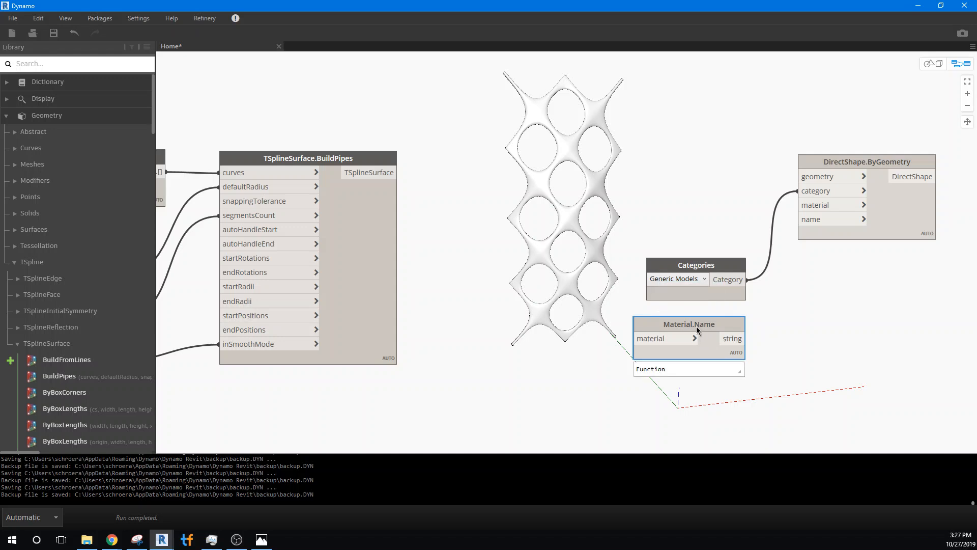
{"action": "key", "text": "Delete"}
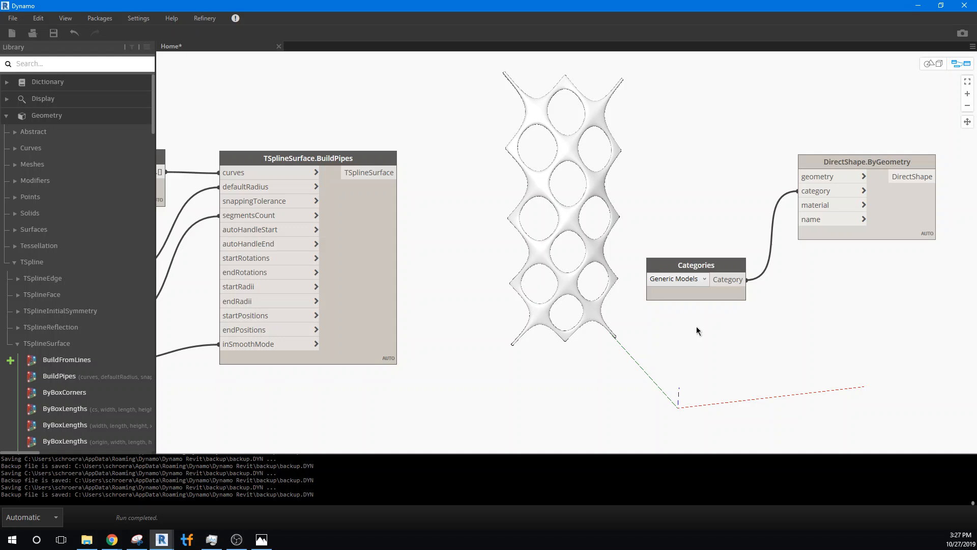
- Add a Material.ByName node below Categories and connect its Material output to the material input of DirectShape.ByGeometry
{"action": "right_click", "coordinate": [696, 327]}
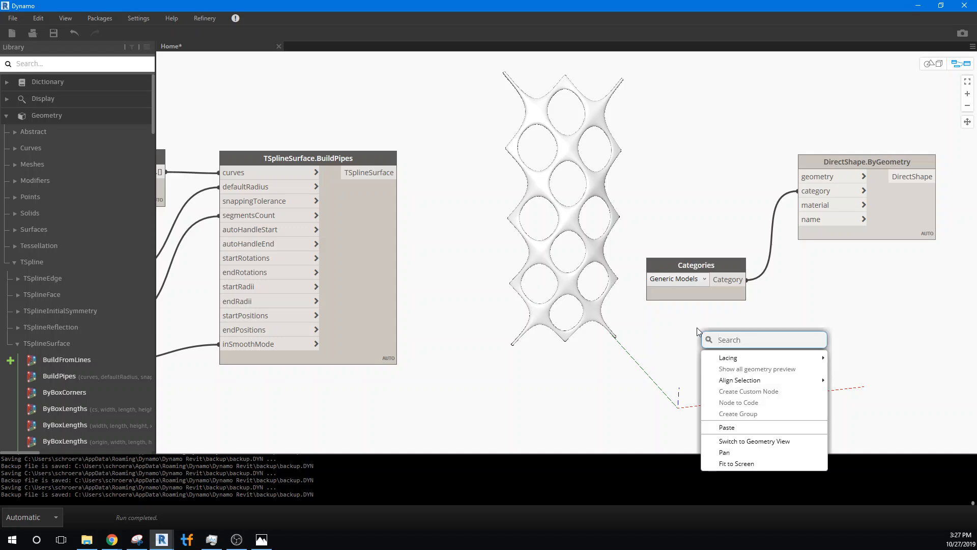
{"action": "type", "text": "mater"}
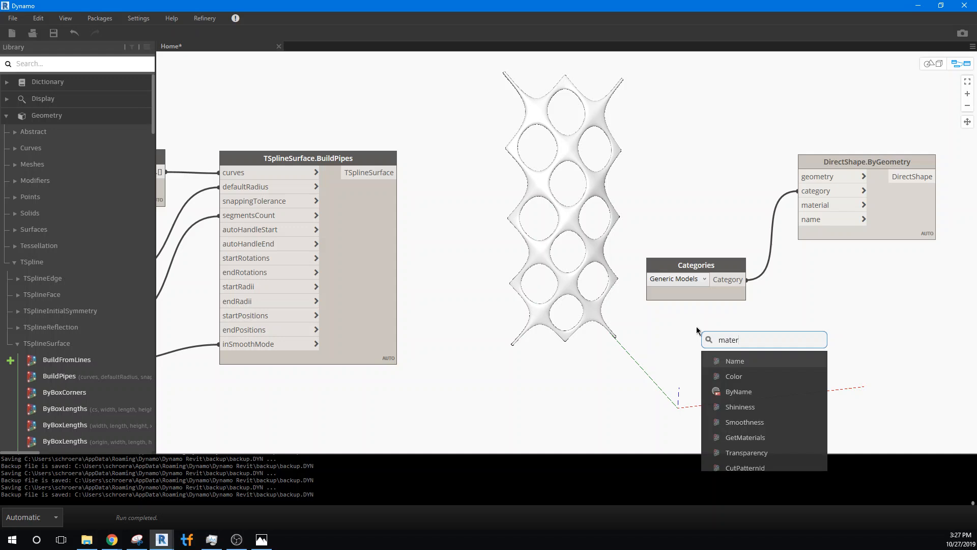
{"action": "key", "text": "BackSpace"}
{"action": "key", "text": "BackSpace"}
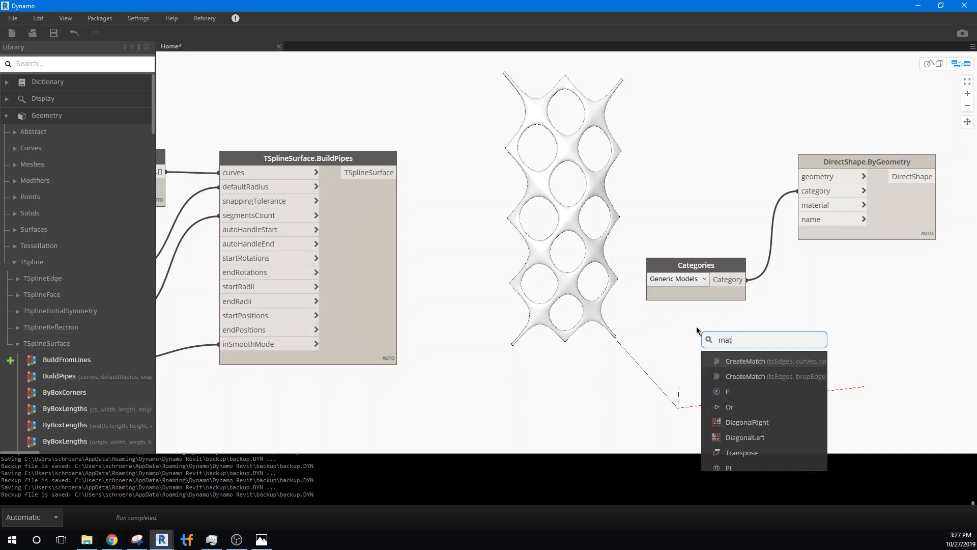
{"action": "type", "text": "erial"}
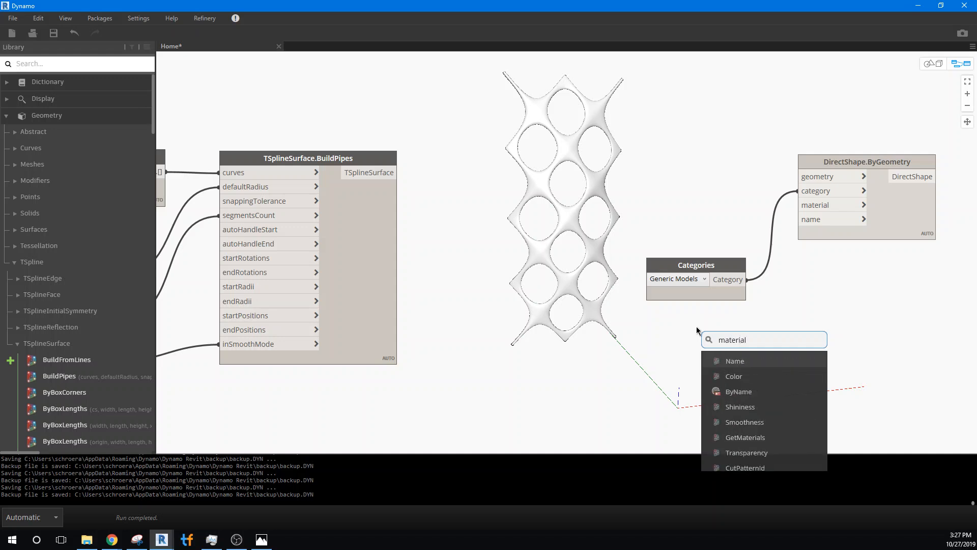
{"action": "type", "text": ".byname"}
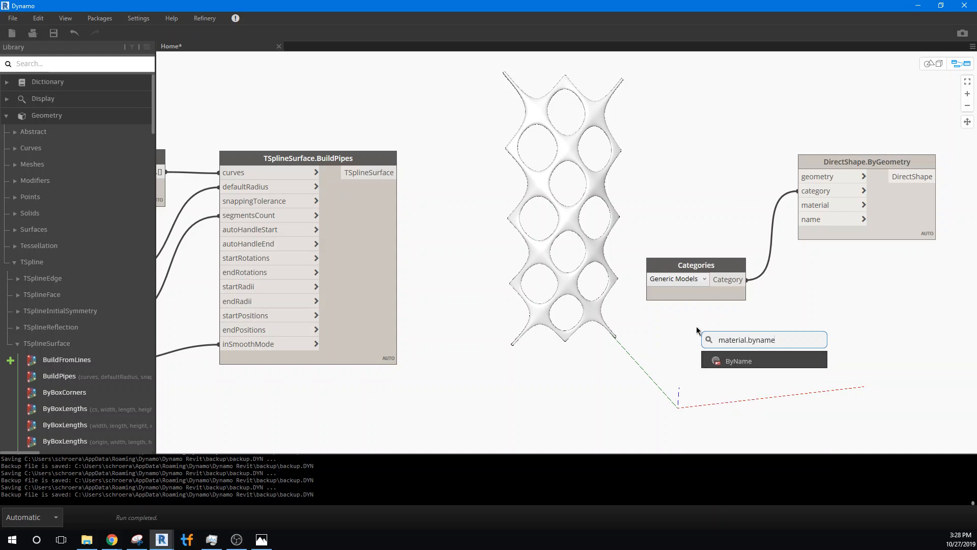
{"action": "left_click", "coordinate": [723, 359]}
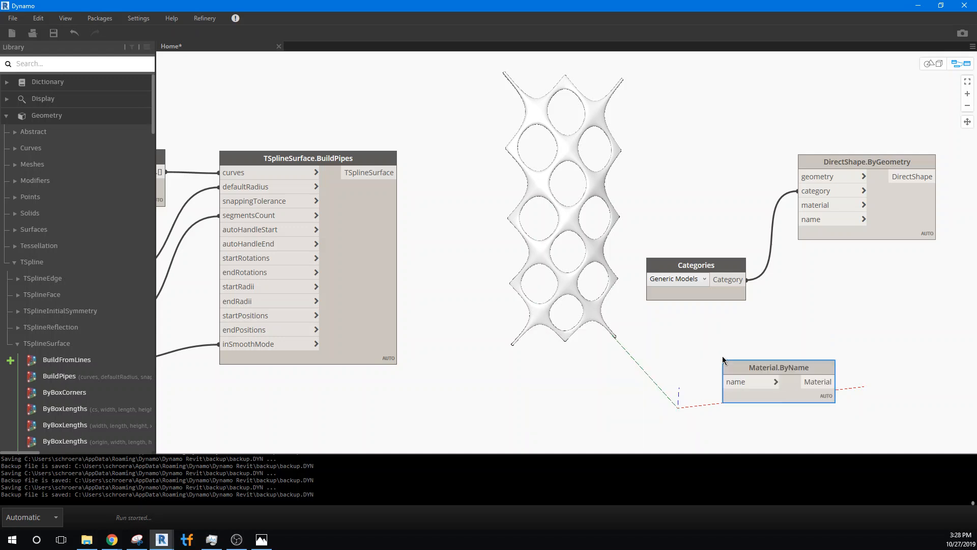
{"action": "left_click_drag", "start_coordinate": [729, 363], "coordinate": [639, 320]}
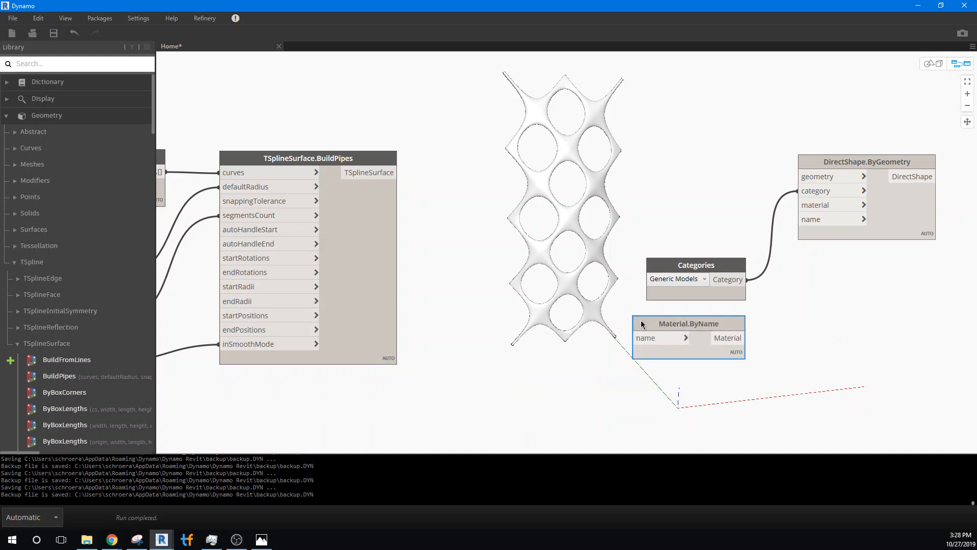
{"action": "left_click_drag", "start_coordinate": [726, 345], "coordinate": [809, 209]}
- Add a String node and place it just below the pipe preview, on the input side of Material.ByName
{"action": "right_click", "coordinate": [526, 400]}
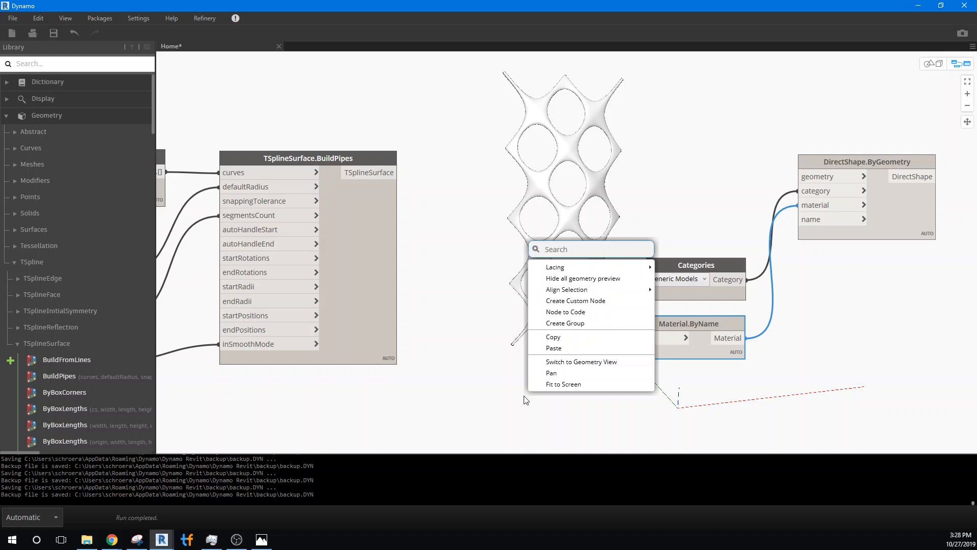
{"action": "type", "text": "string"}
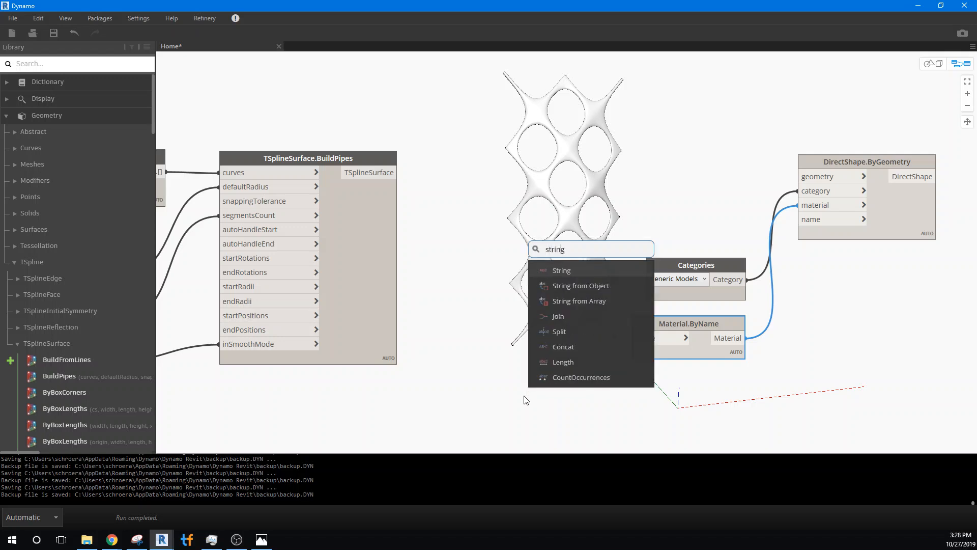
{"action": "left_click", "coordinate": [554, 277]}
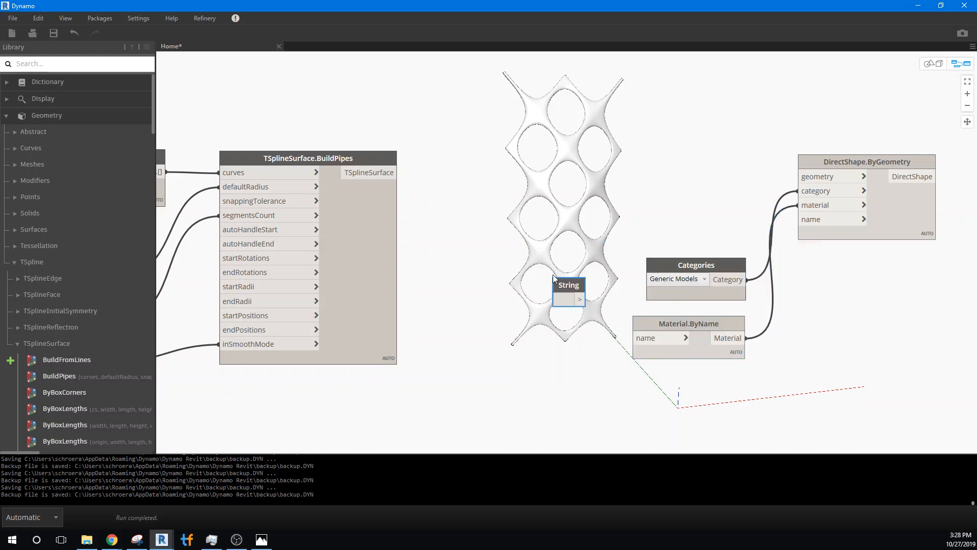
{"action": "left_click_drag", "start_coordinate": [564, 285], "coordinate": [554, 358]}
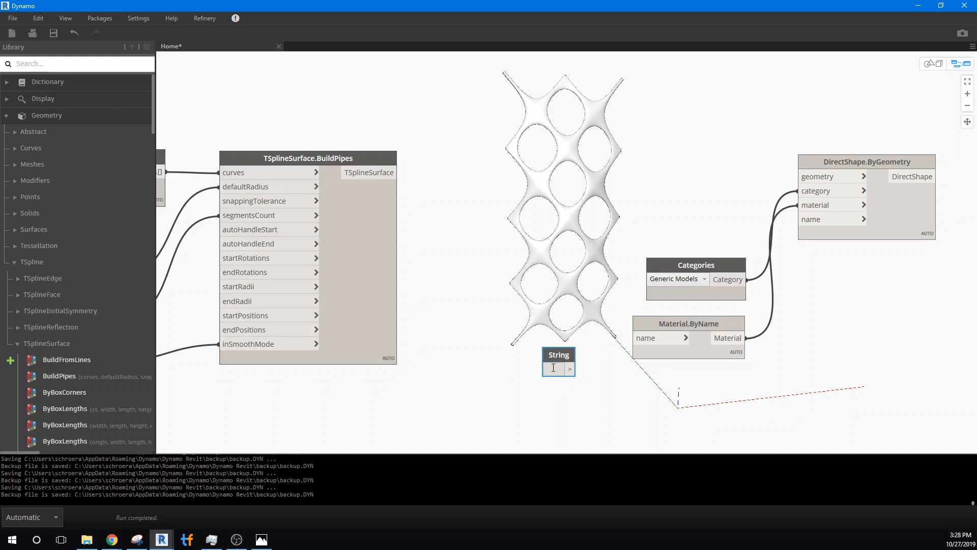
- Set the String node's value to grey and connect it to the name input of Material.ByName
{"action": "left_click", "coordinate": [559, 370]}
{"action": "type", "text": "gr"}
{"action": "key", "text": "BackSpace"}
{"action": "type", "text": "rey"}
{"action": "left_click_drag", "start_coordinate": [570, 368], "coordinate": [636, 341]}
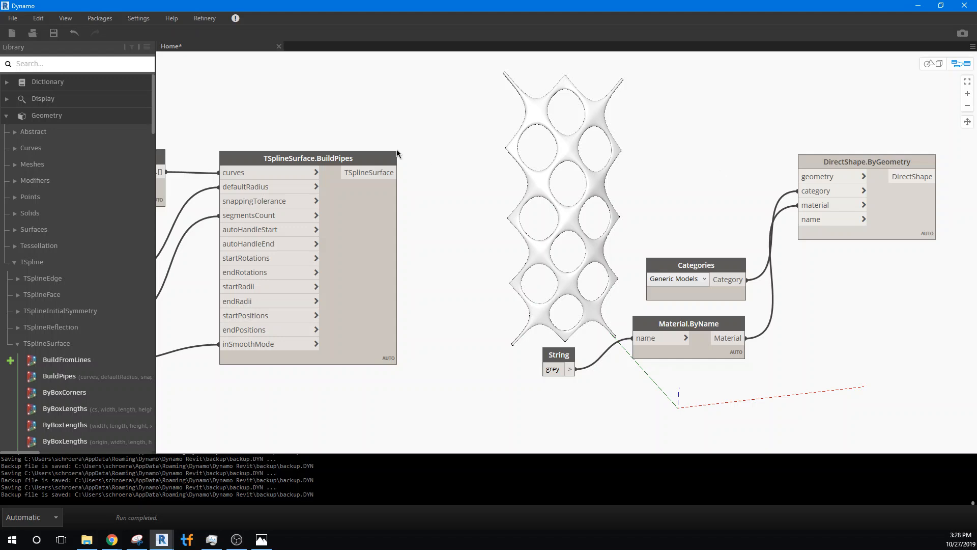
- Connect the TSplineSurface output of TSplineSurface.BuildPipes directly to the geometry input of DirectShape.ByGeometry
{"action": "mouse_move", "coordinate": [381, 375]}
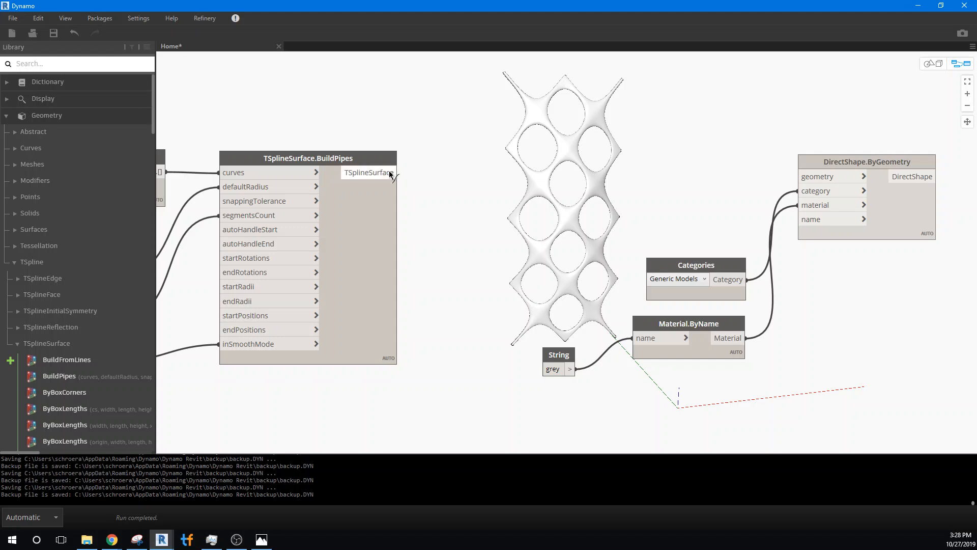
{"action": "left_click_drag", "start_coordinate": [391, 175], "coordinate": [800, 178]}
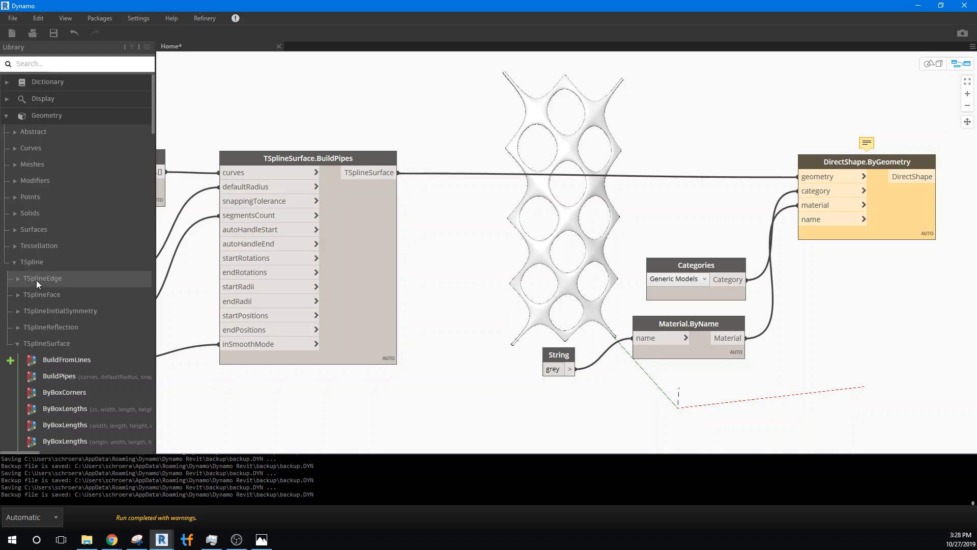
- Add a TSplineTopology.DecomposedFaces node and place it between TSplineSurface.BuildPipes and DirectShape.ByGeometry
{"action": "scroll", "coordinate": [60, 343], "scroll_direction": "down", "scroll_amount": 4}
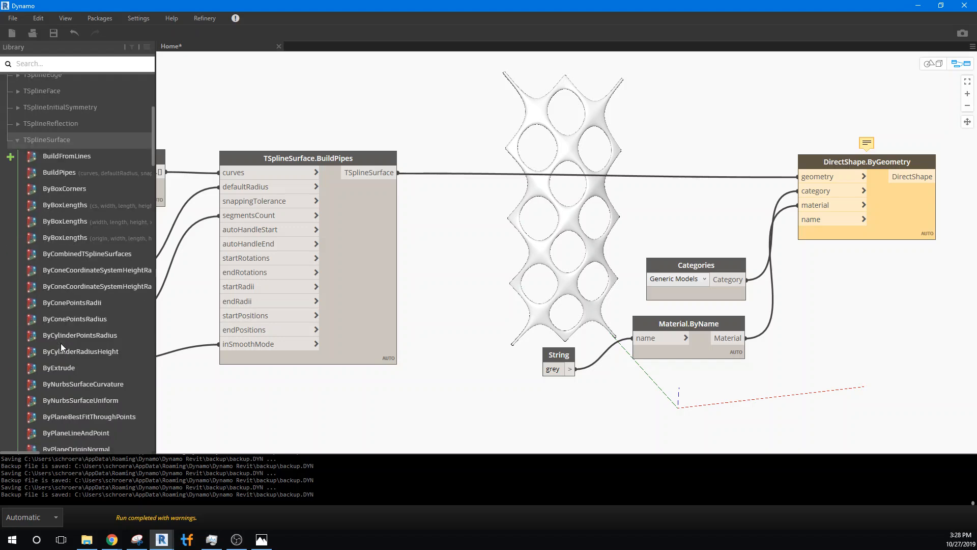
{"action": "left_click", "coordinate": [18, 140]}
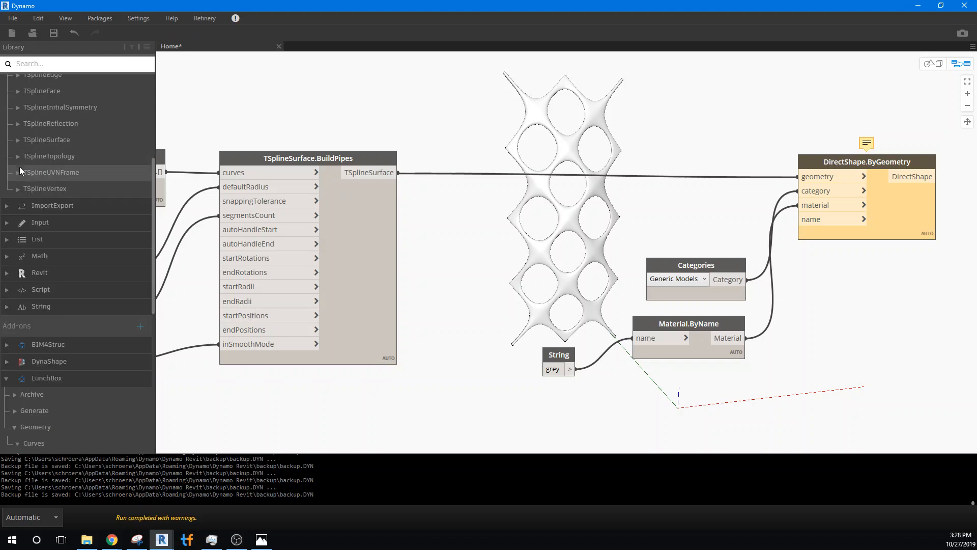
{"action": "left_click", "coordinate": [15, 159]}
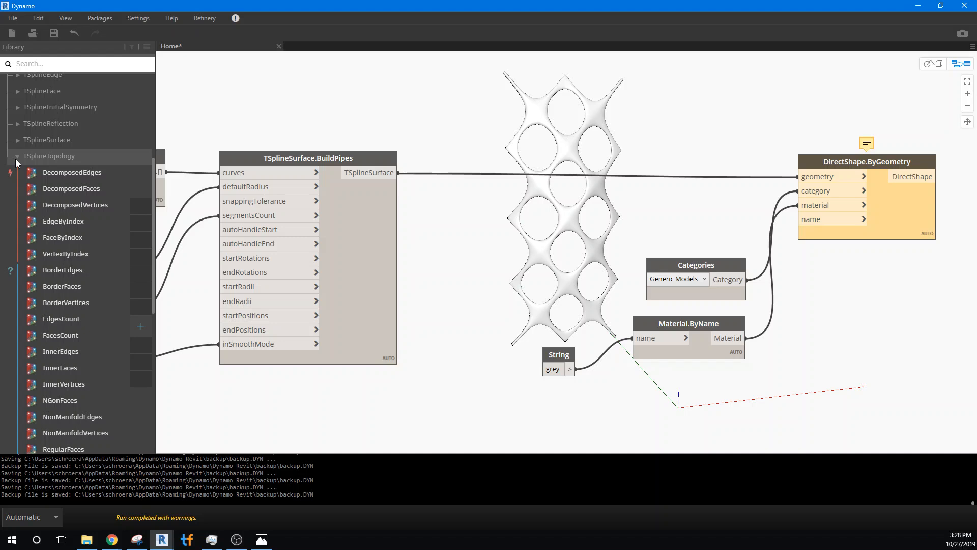
{"action": "mouse_move", "coordinate": [53, 198]}
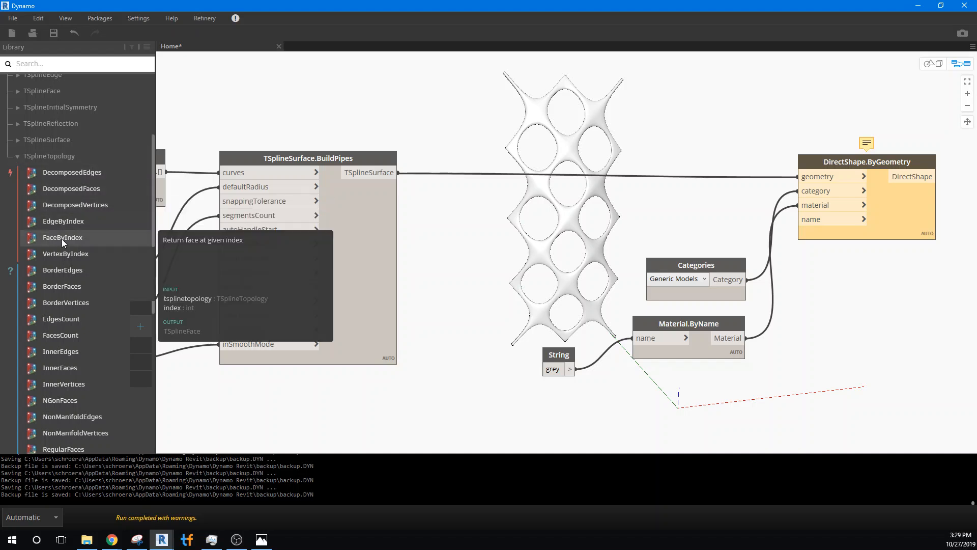
{"action": "scroll", "coordinate": [62, 243], "scroll_direction": "down", "scroll_amount": 5}
{"action": "mouse_move", "coordinate": [64, 246]}
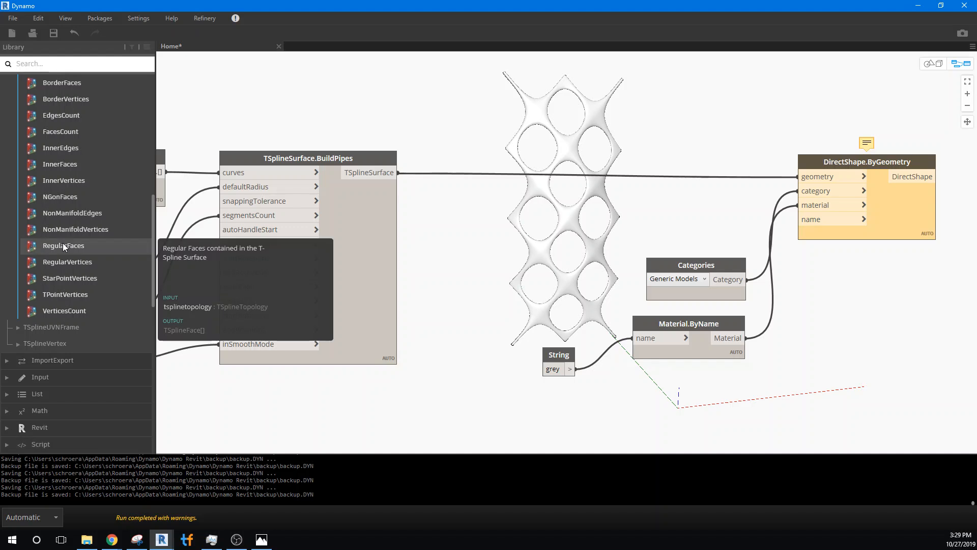
{"action": "scroll", "coordinate": [64, 246], "scroll_direction": "up", "scroll_amount": 5}
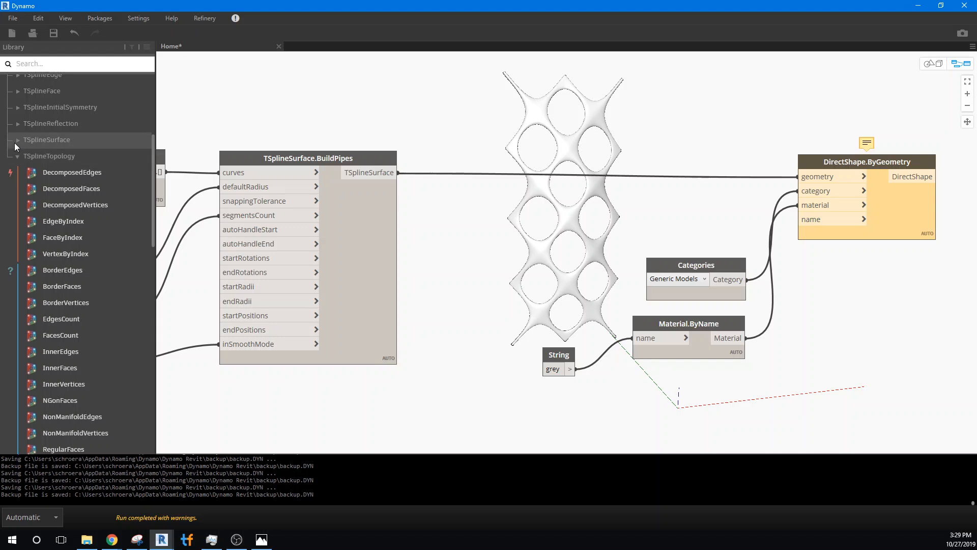
{"action": "scroll", "coordinate": [31, 155], "scroll_direction": "up", "scroll_amount": 5}
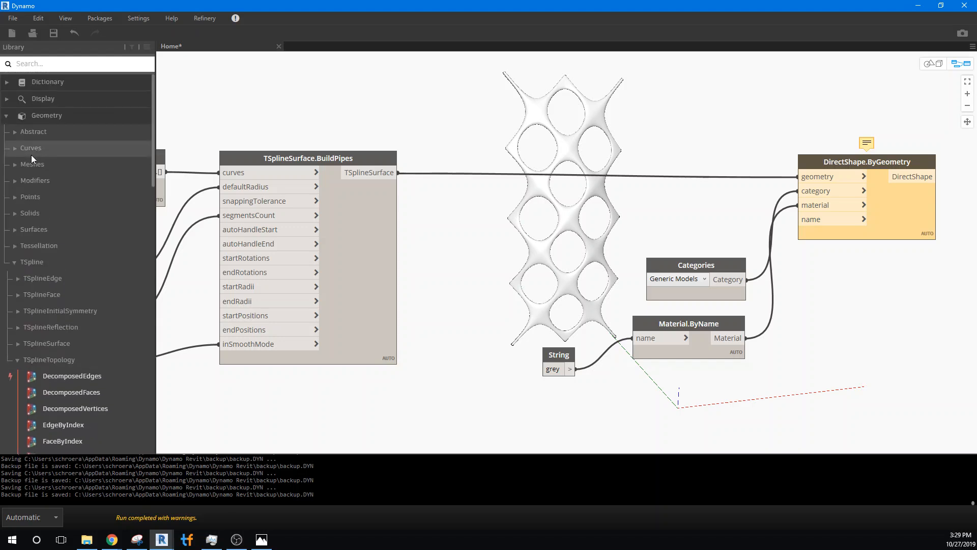
{"action": "scroll", "coordinate": [32, 154], "scroll_direction": "down", "scroll_amount": 5}
{"action": "mouse_move", "coordinate": [60, 182]}
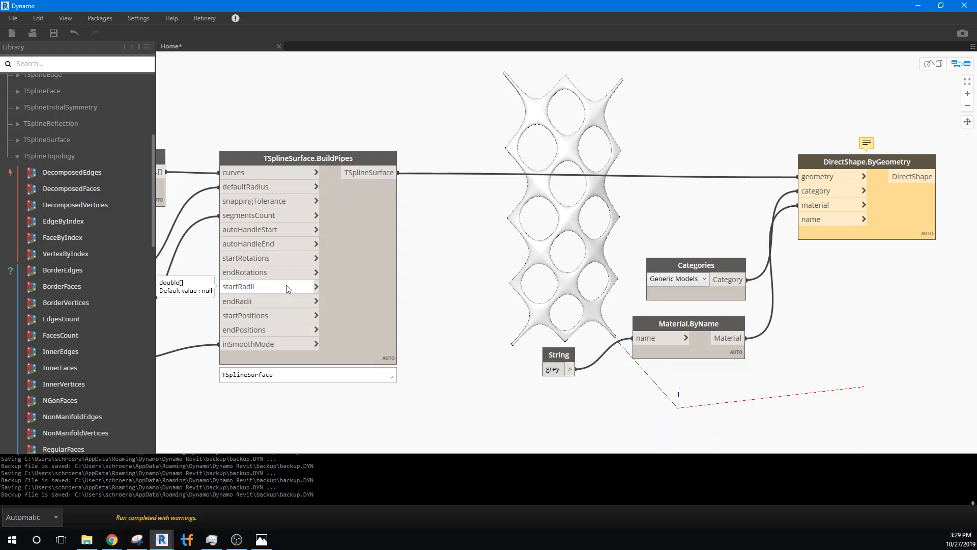
{"action": "left_click", "coordinate": [44, 189]}
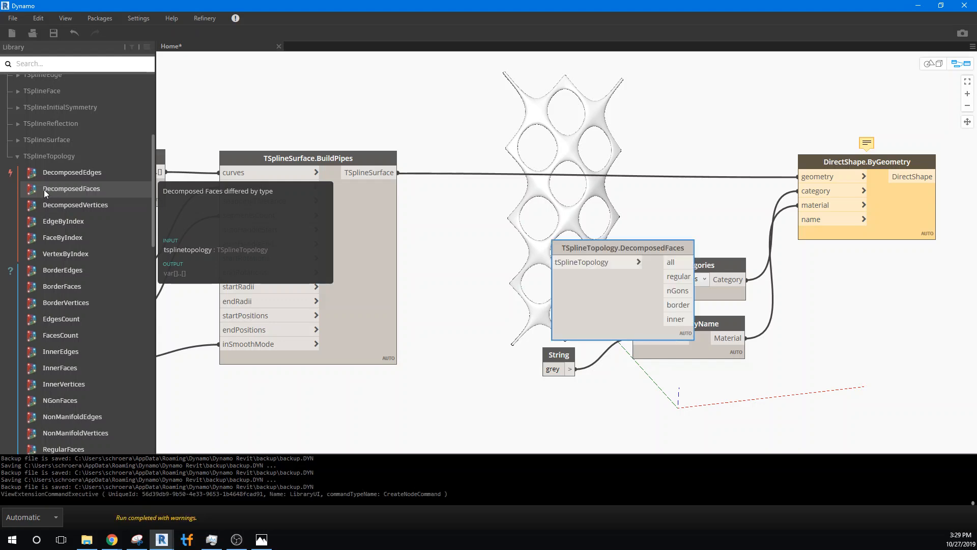
{"action": "left_click_drag", "start_coordinate": [521, 206], "coordinate": [457, 149]}
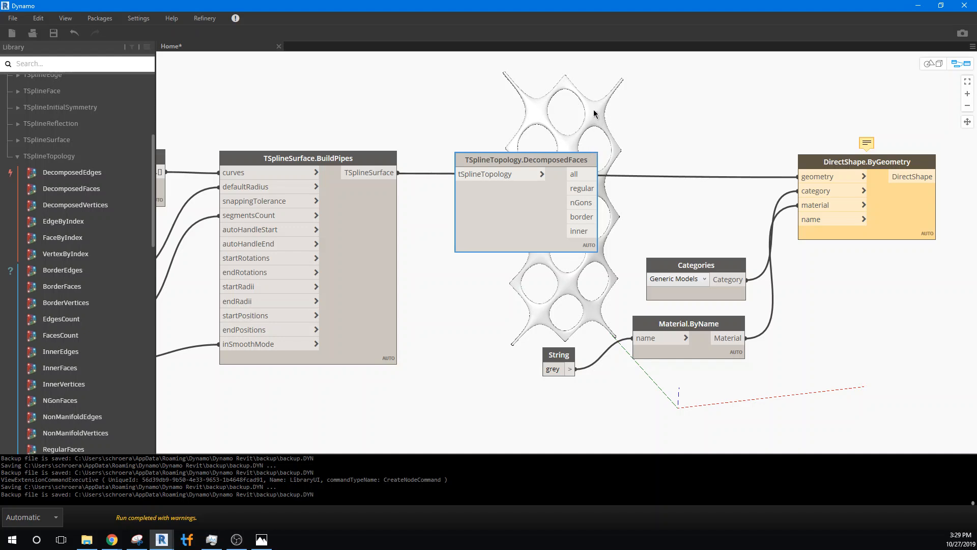
- Connect the TSplineSurface output to the tSplineTopology input of DecomposedFaces and its all output to the geometry input of DirectShape.ByGeometry
{"action": "left_click", "coordinate": [398, 173]}
{"action": "left_click", "coordinate": [457, 176]}
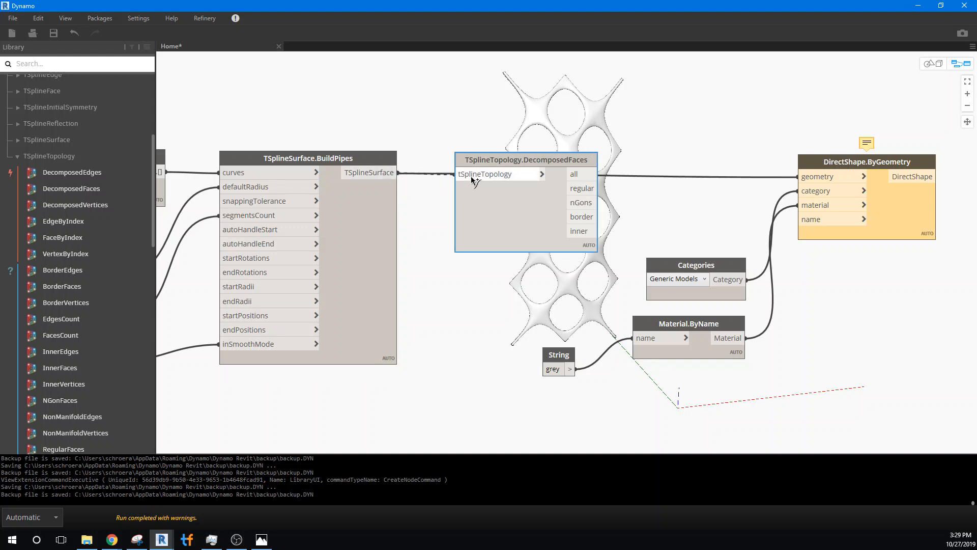
{"action": "left_click", "coordinate": [581, 176]}
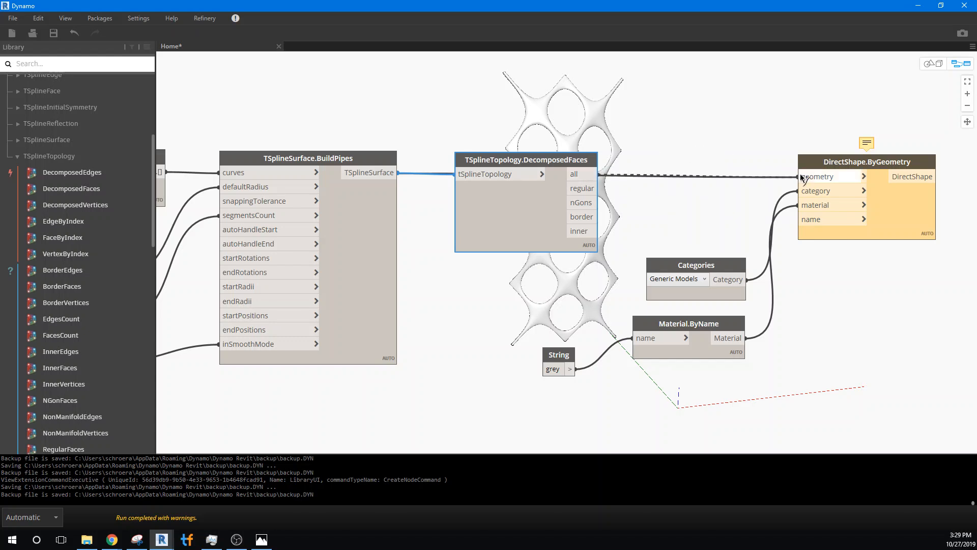
{"action": "left_click", "coordinate": [801, 177]}
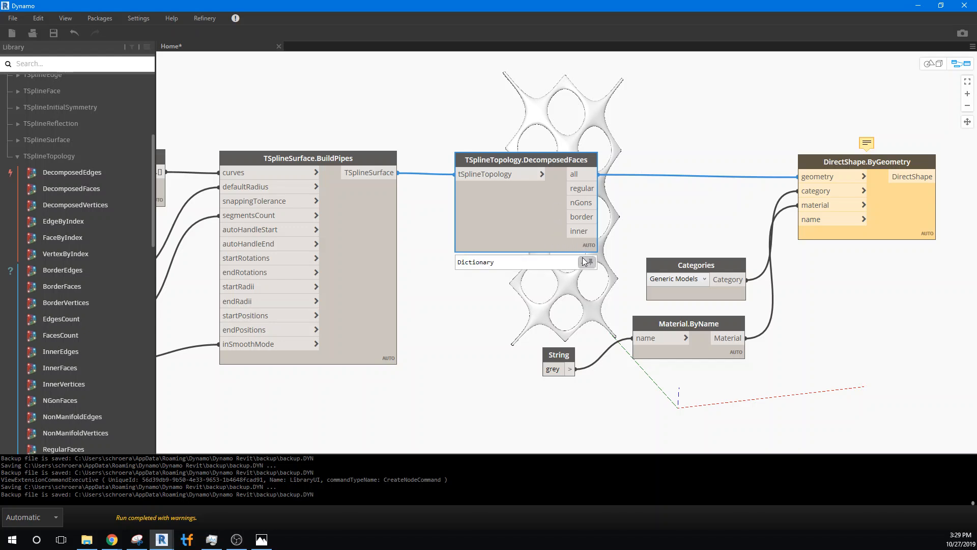
- Move the DecomposedFaces node slightly away from BuildPipes and examine its output dictionary
{"action": "mouse_move", "coordinate": [583, 261]}
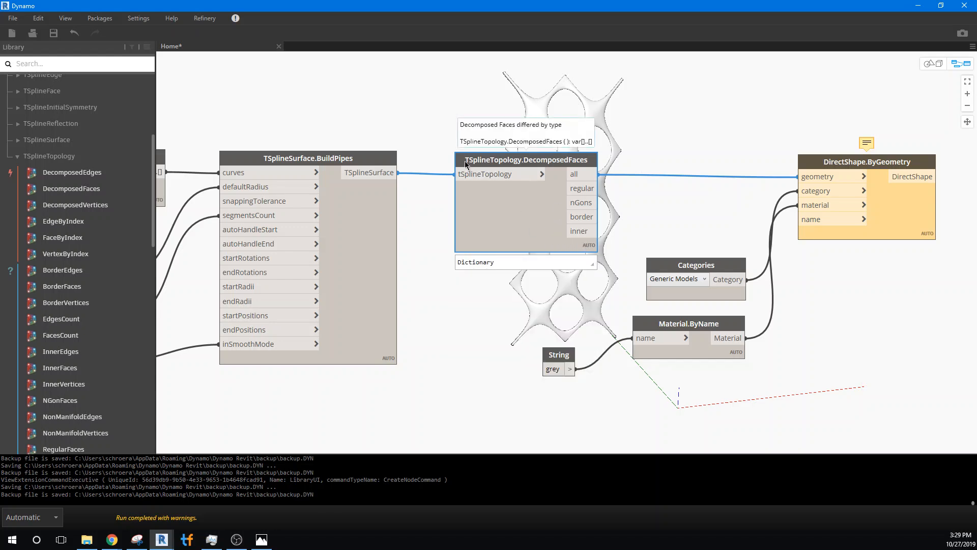
{"action": "left_click_drag", "start_coordinate": [455, 173], "coordinate": [478, 167]}
{"action": "mouse_move", "coordinate": [389, 358]}
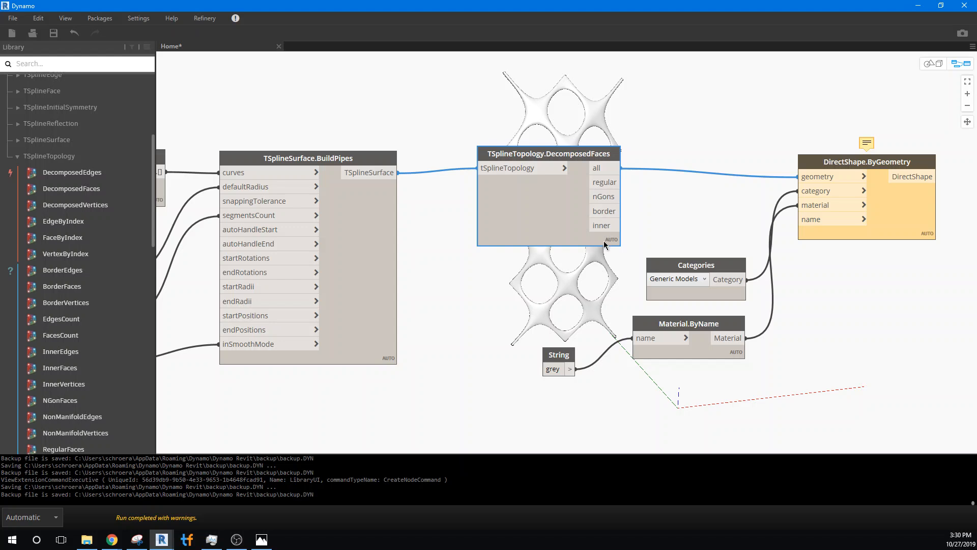
{"action": "mouse_move", "coordinate": [608, 250]}
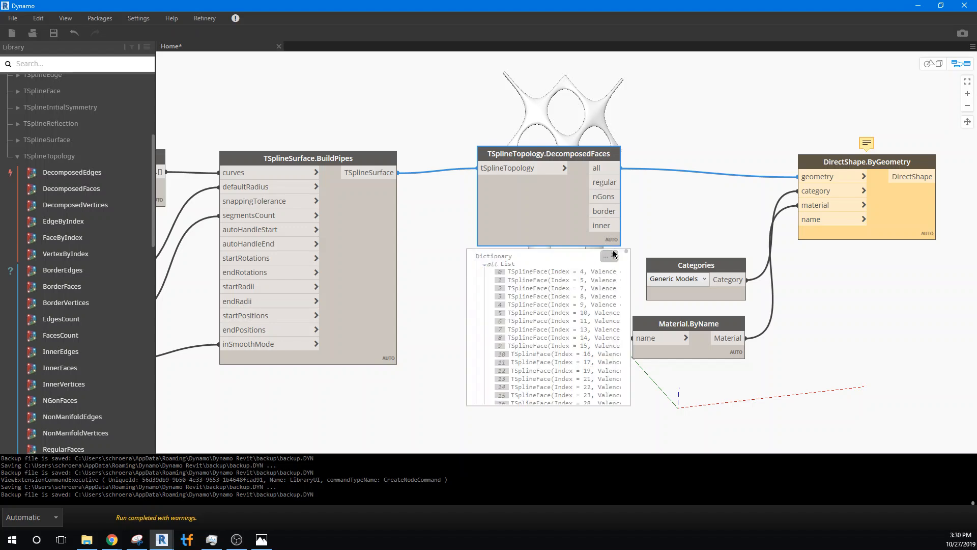
- Add a List.Flatten node and place it between TSplineTopology.DecomposedFaces and DirectShape.ByGeometry
{"action": "left_click", "coordinate": [683, 193]}
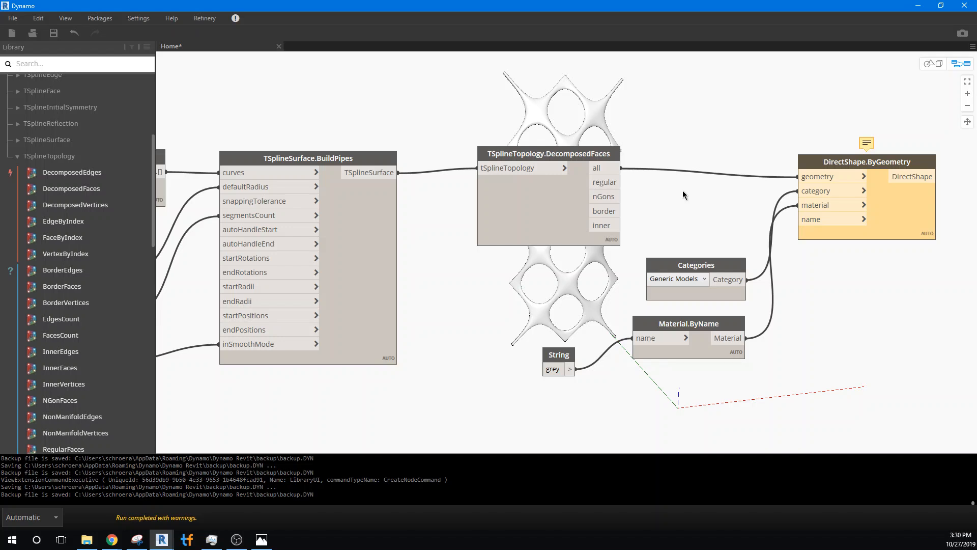
{"action": "right_click", "coordinate": [683, 194]}
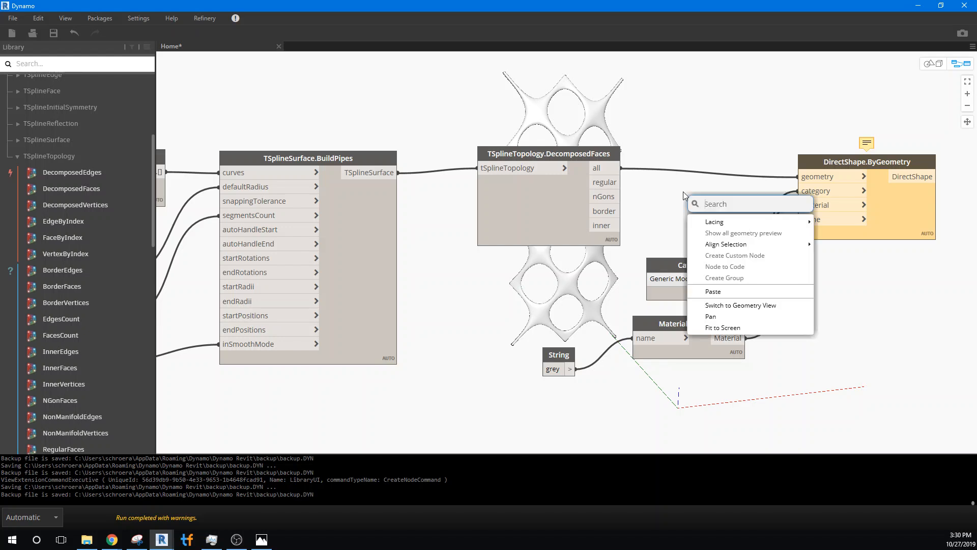
{"action": "type", "text": "flatte"}
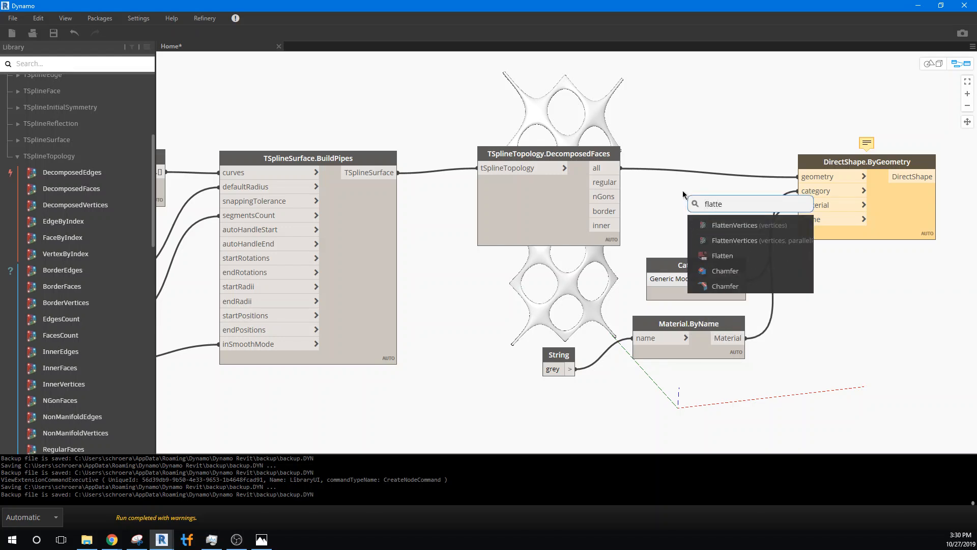
{"action": "type", "text": "n"}
{"action": "left_click", "coordinate": [711, 255]}
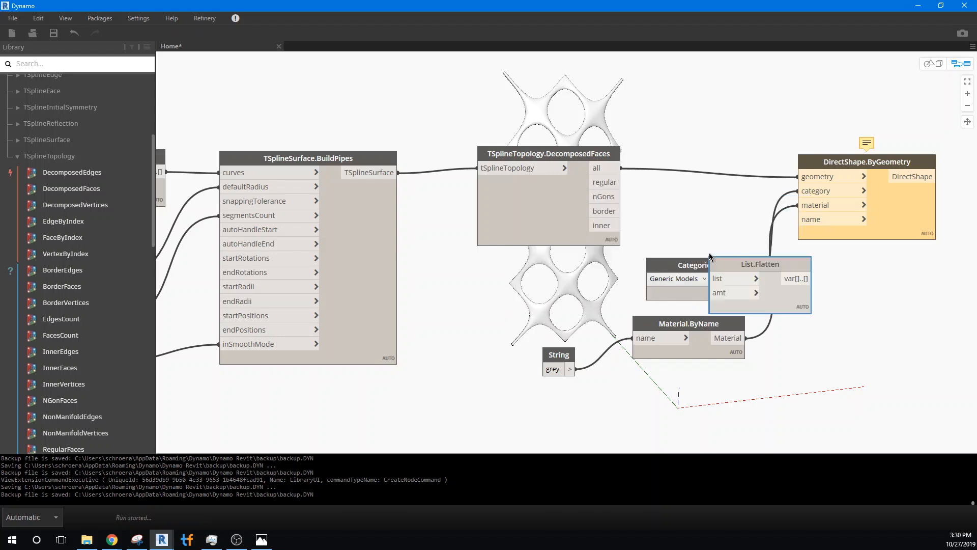
{"action": "left_click_drag", "start_coordinate": [730, 264], "coordinate": [684, 164]}
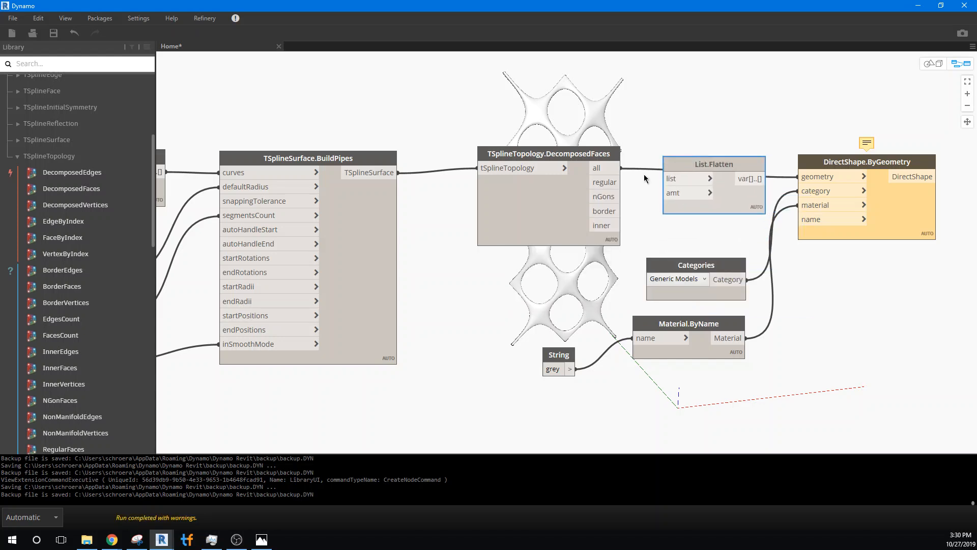
- Connect the all output of DecomposedFaces to the list input of List.Flatten and its output to the geometry input of DirectShape.ByGeometry
{"action": "left_click_drag", "start_coordinate": [615, 169], "coordinate": [665, 178]}
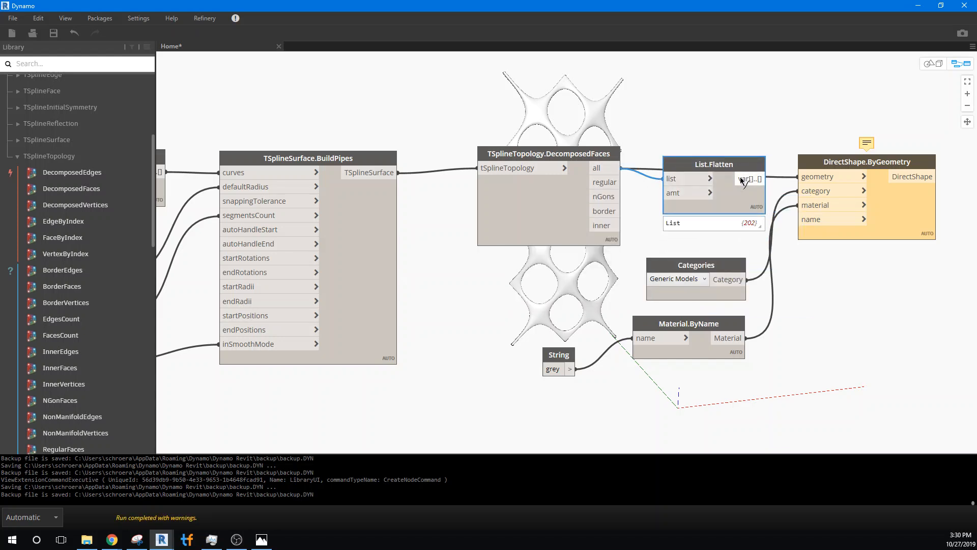
{"action": "left_click_drag", "start_coordinate": [764, 178], "coordinate": [816, 179]}
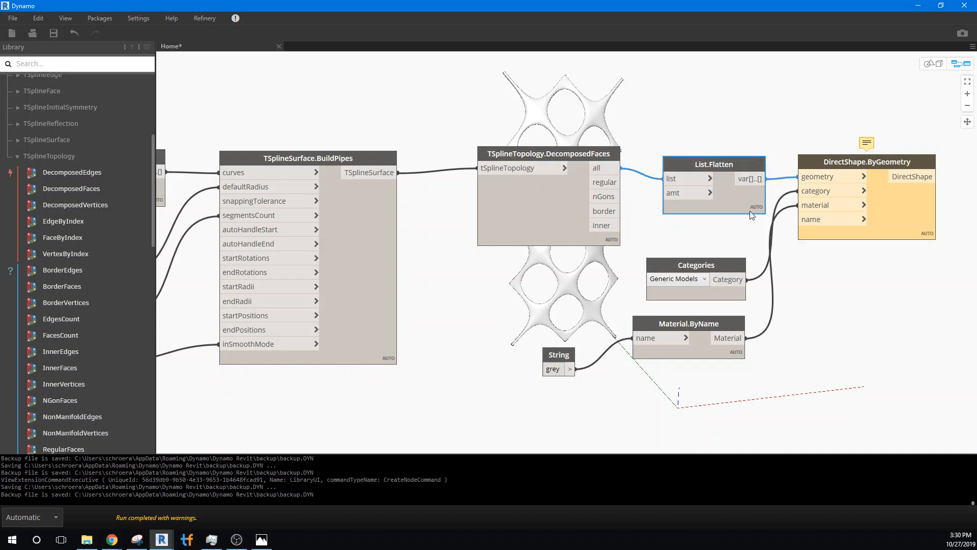
{"action": "mouse_move", "coordinate": [750, 211]}
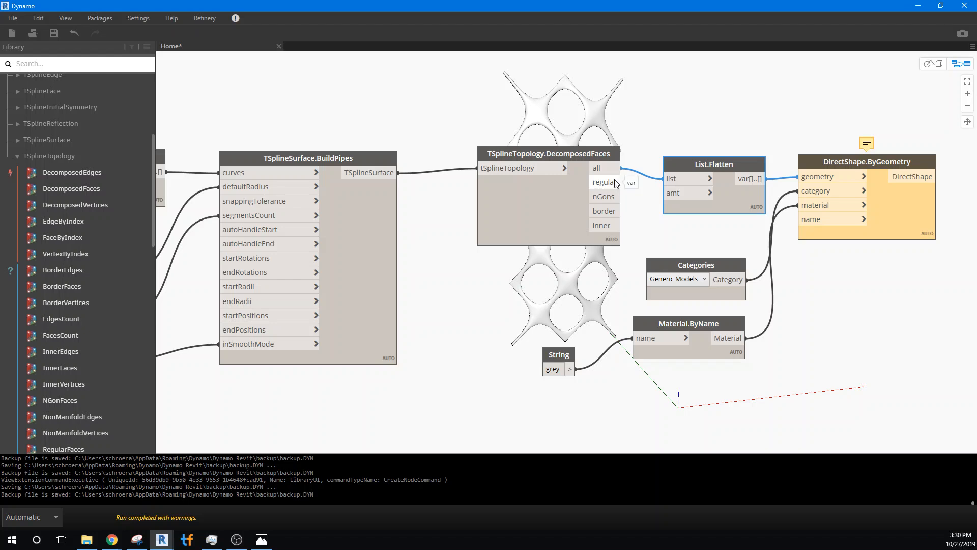
{"action": "mouse_move", "coordinate": [615, 184]}
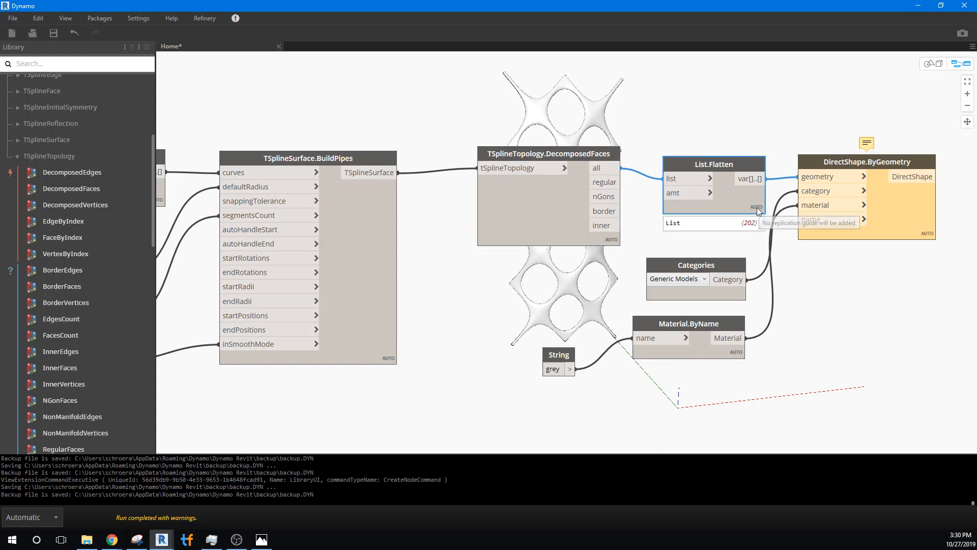
{"action": "mouse_move", "coordinate": [752, 231]}
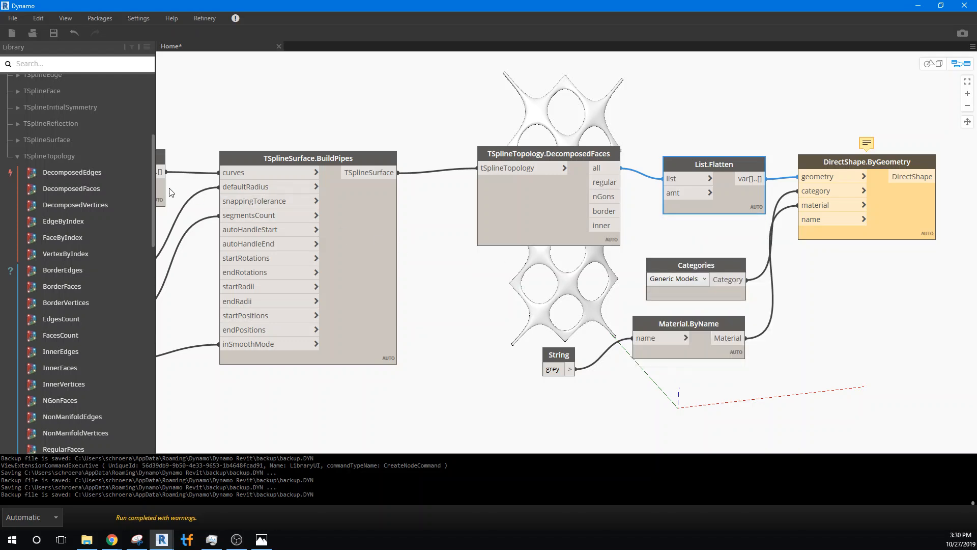
- Search the nodes for face.surface and add a Face.SurfaceGeometry node near TSplineSurface.BuildPipes
{"action": "mouse_move", "coordinate": [136, 191]}
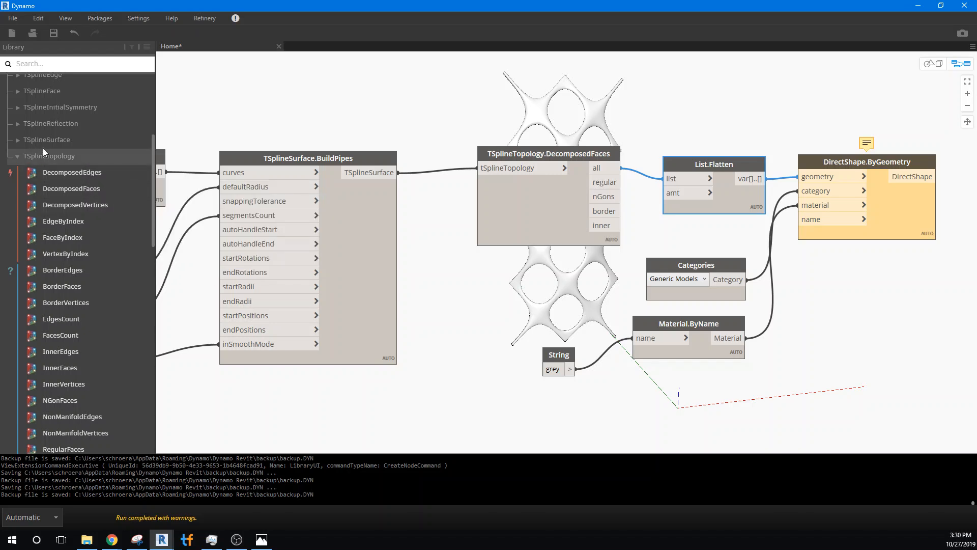
{"action": "left_click", "coordinate": [20, 138]}
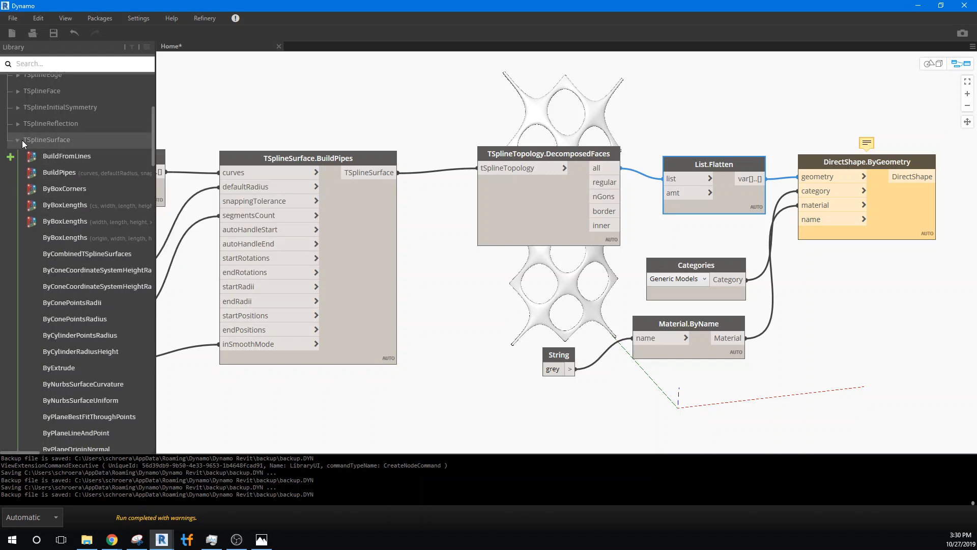
{"action": "right_click", "coordinate": [360, 110]}
{"action": "type", "text": "face"}
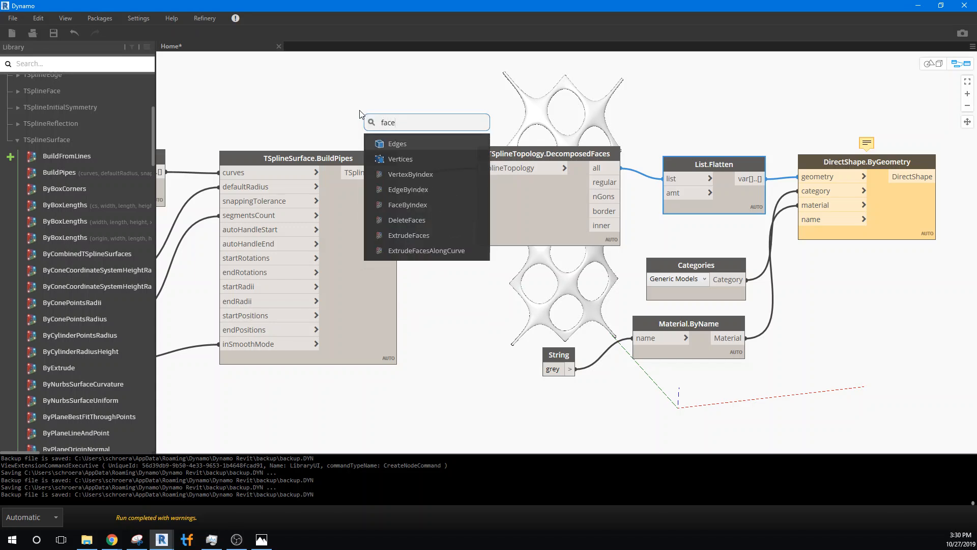
{"action": "type", "text": ".s"}
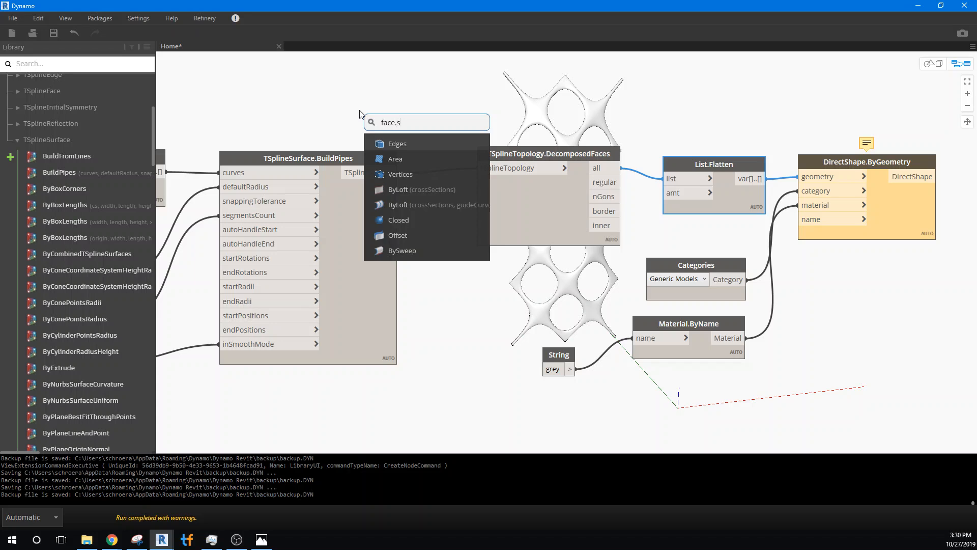
{"action": "type", "text": "urface"}
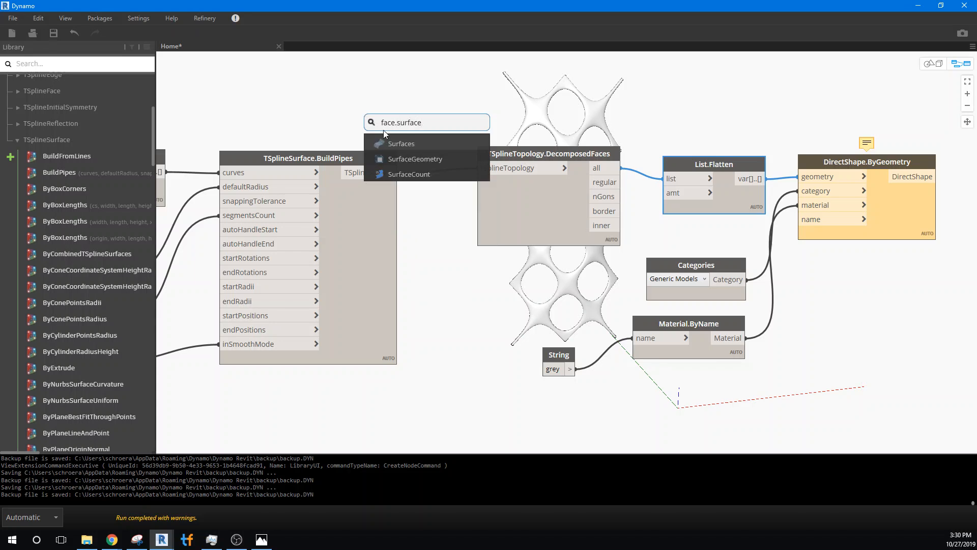
{"action": "left_click", "coordinate": [400, 163]}
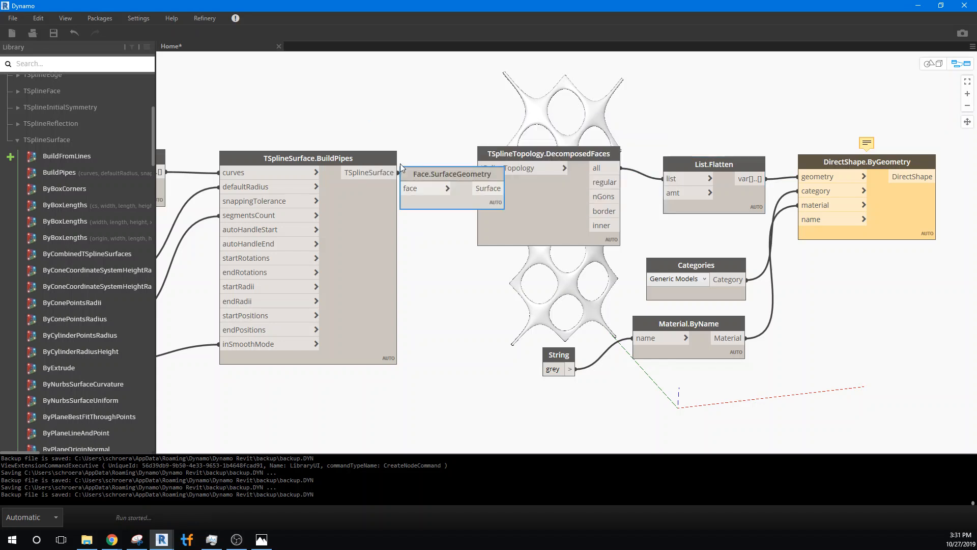
- Place Face.SurfaceGeometry above List.Flatten and connect the all output of DecomposedFaces to its face input and its Surface output to DirectShape.ByGeometry's geometry input
{"action": "left_click_drag", "start_coordinate": [460, 174], "coordinate": [764, 109]}
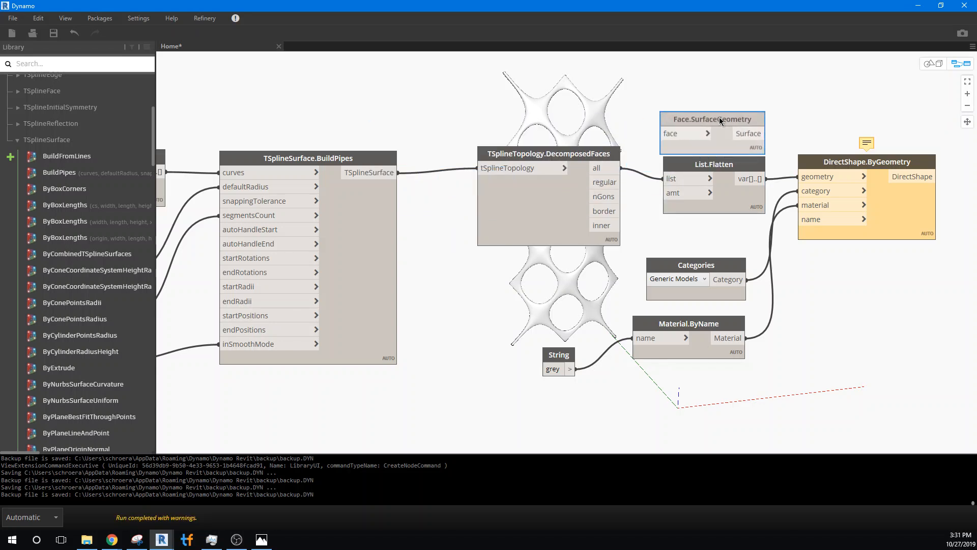
{"action": "left_click_drag", "start_coordinate": [618, 167], "coordinate": [671, 136]}
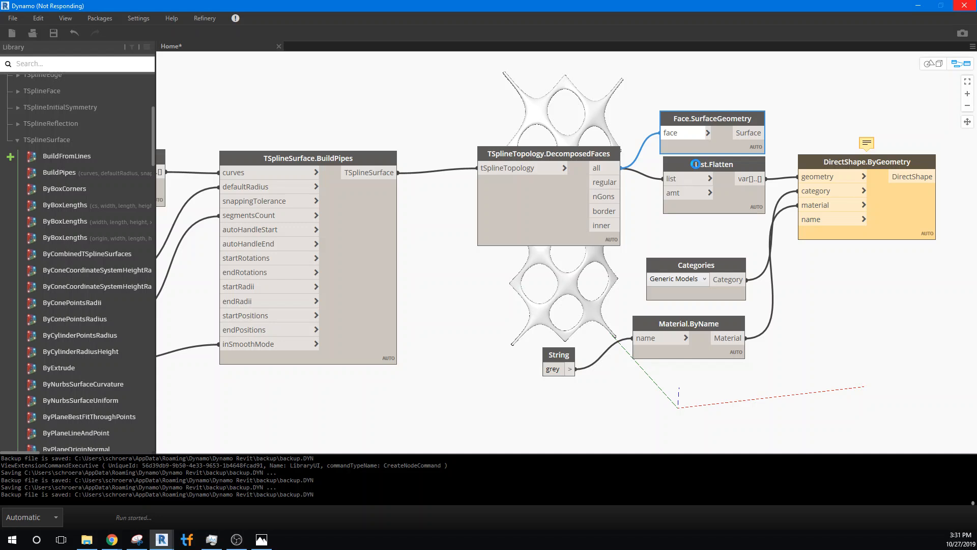
{"action": "left_click", "coordinate": [763, 133]}
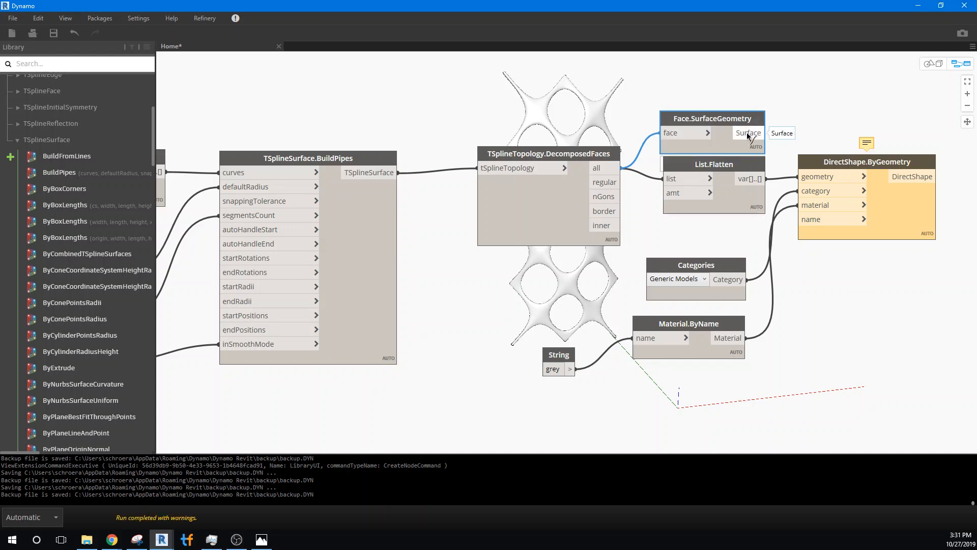
{"action": "left_click", "coordinate": [810, 177]}
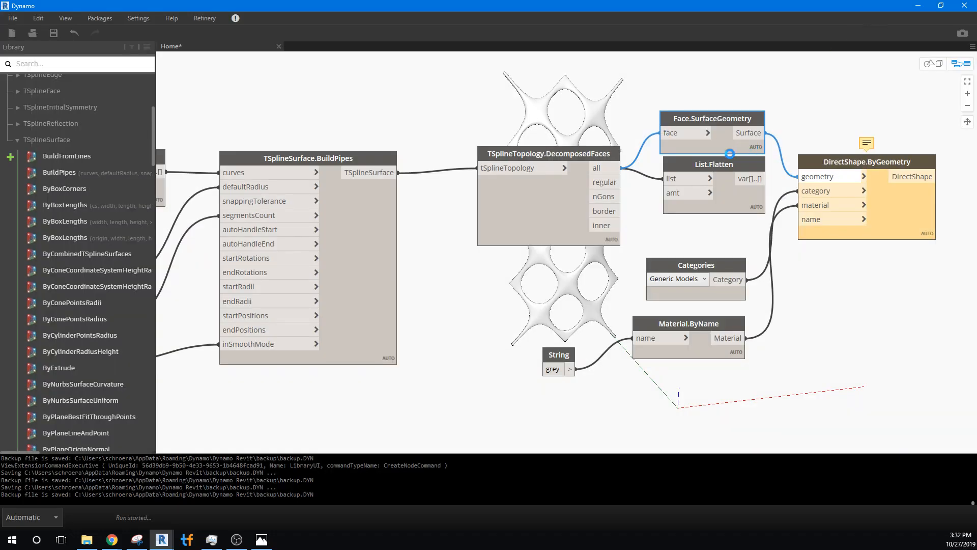
- Switch to the Revit project and minimize the Dynamo window to reveal the {3D} view
{"action": "mouse_move", "coordinate": [111, 541]}
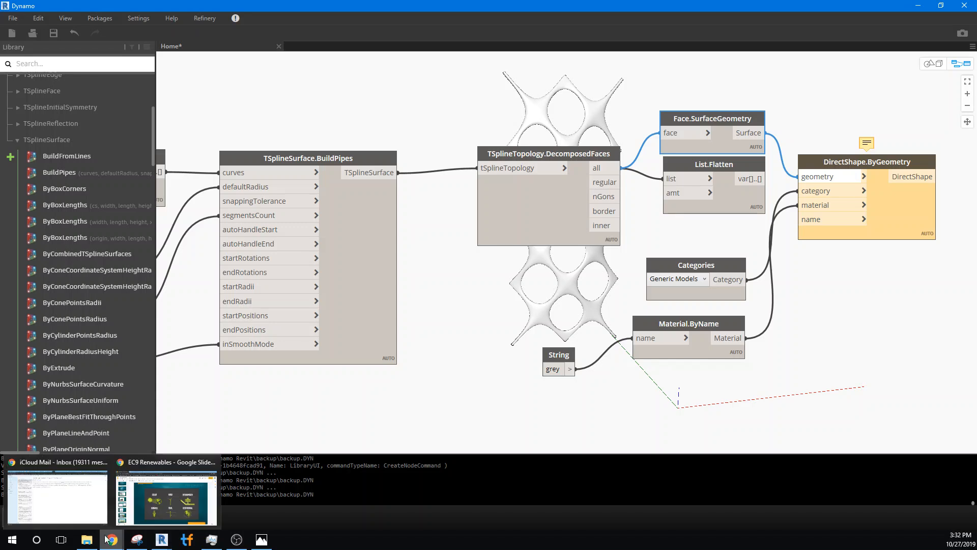
{"action": "mouse_move", "coordinate": [62, 512]}
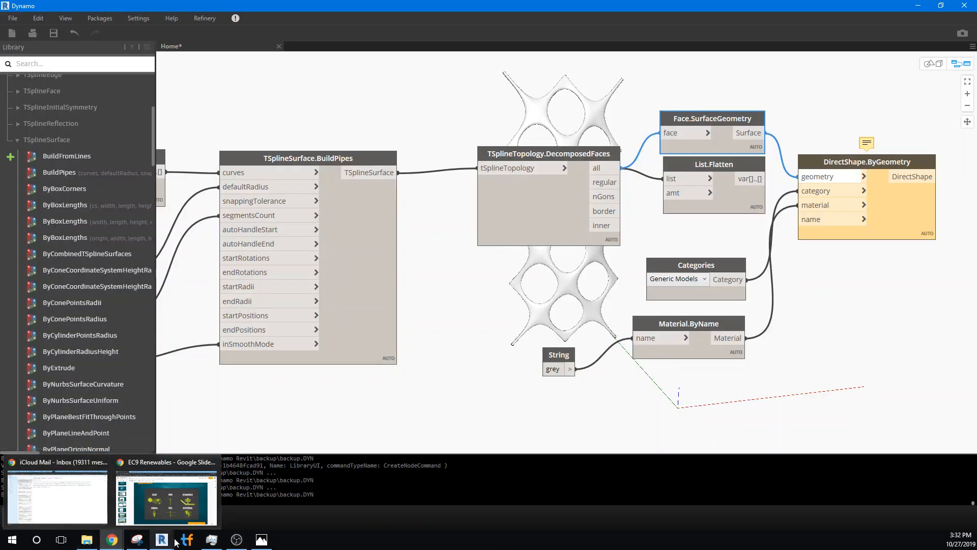
{"action": "mouse_move", "coordinate": [164, 541]}
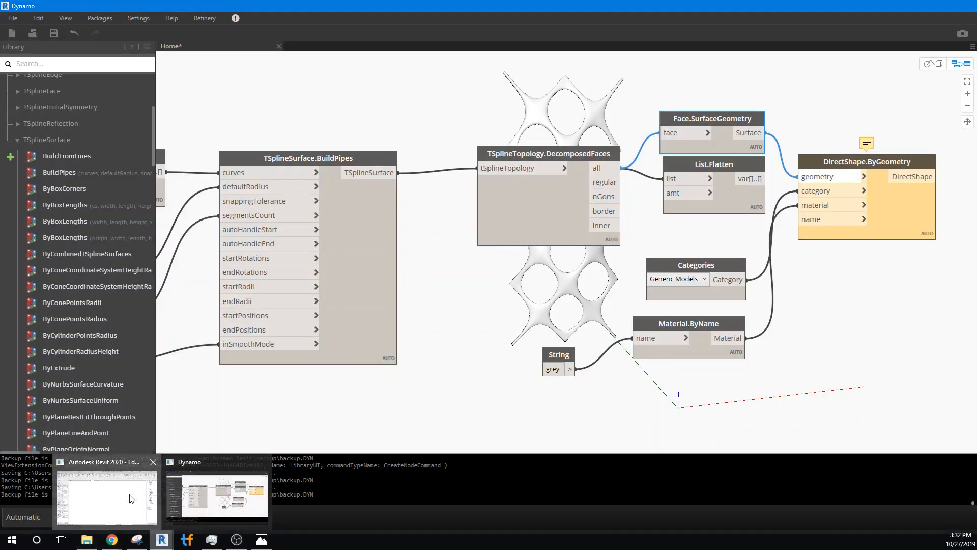
{"action": "left_click", "coordinate": [130, 494]}
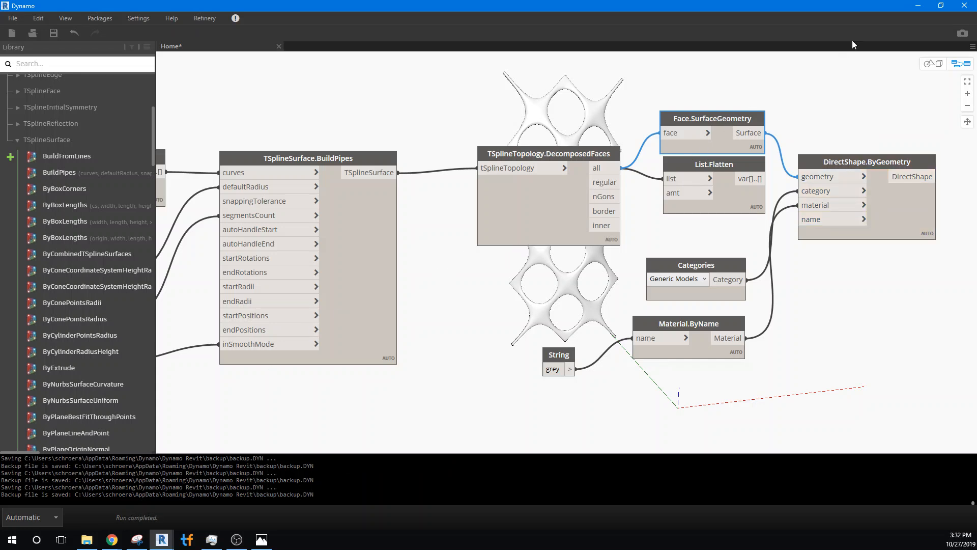
{"action": "left_click", "coordinate": [918, 5]}
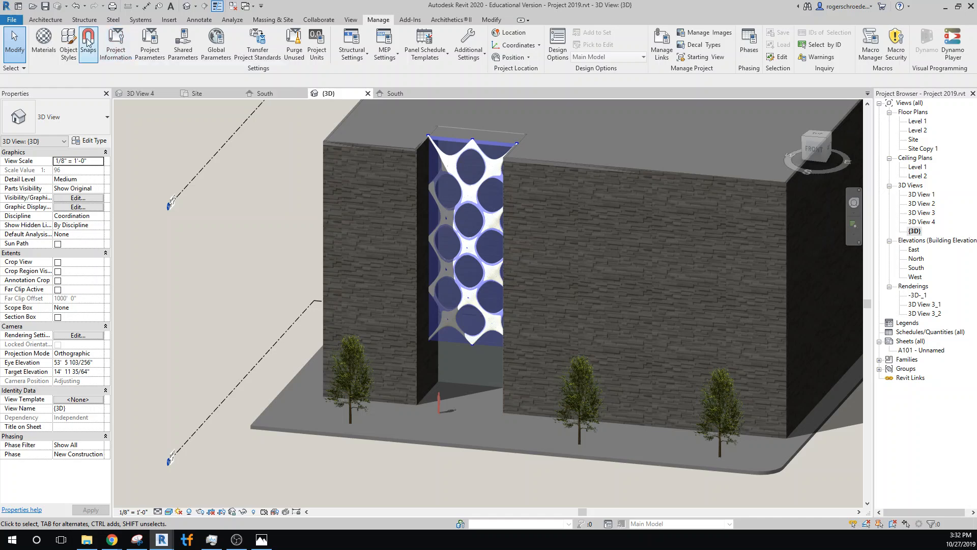
- Set the conceptual mass display to Show Mass by View Settings and save the project
{"action": "left_click", "coordinate": [270, 19]}
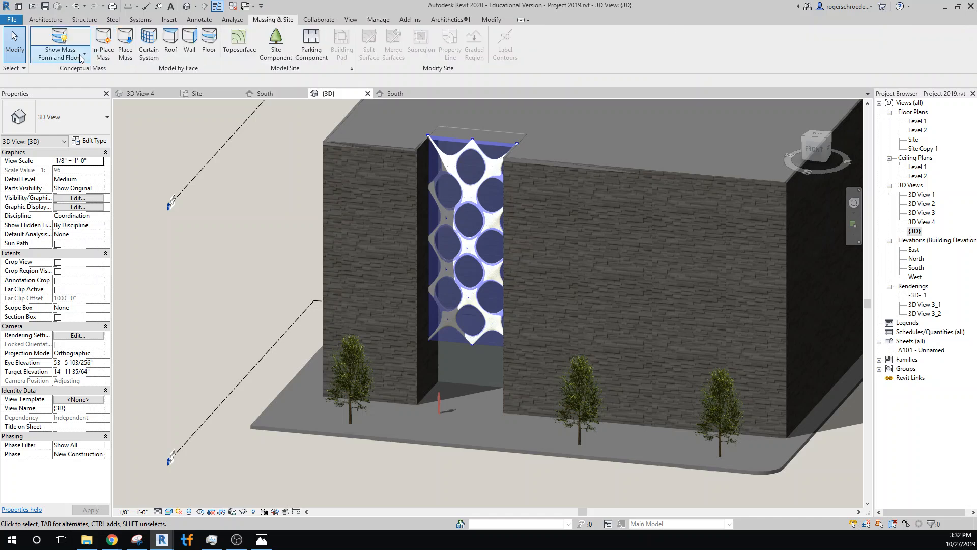
{"action": "left_click", "coordinate": [57, 39]}
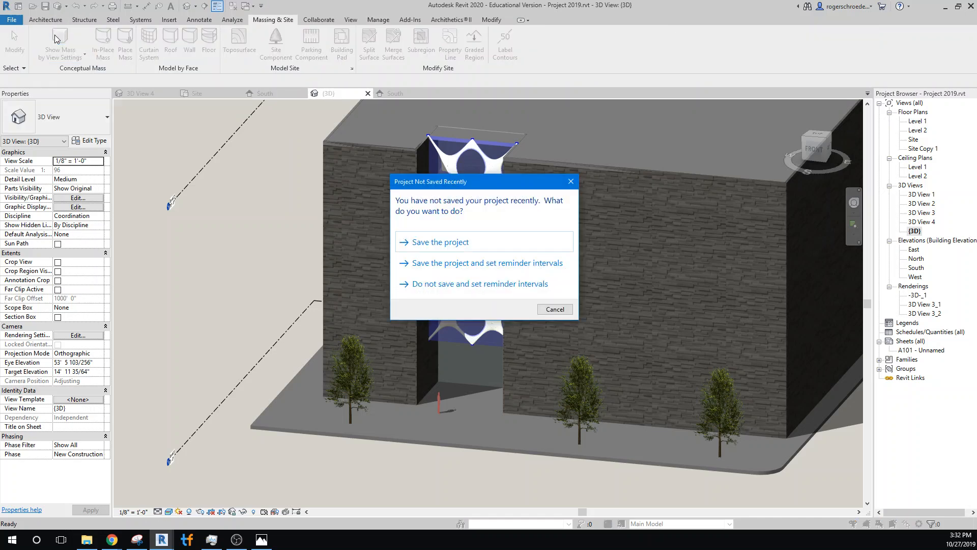
{"action": "left_click", "coordinate": [425, 241]}
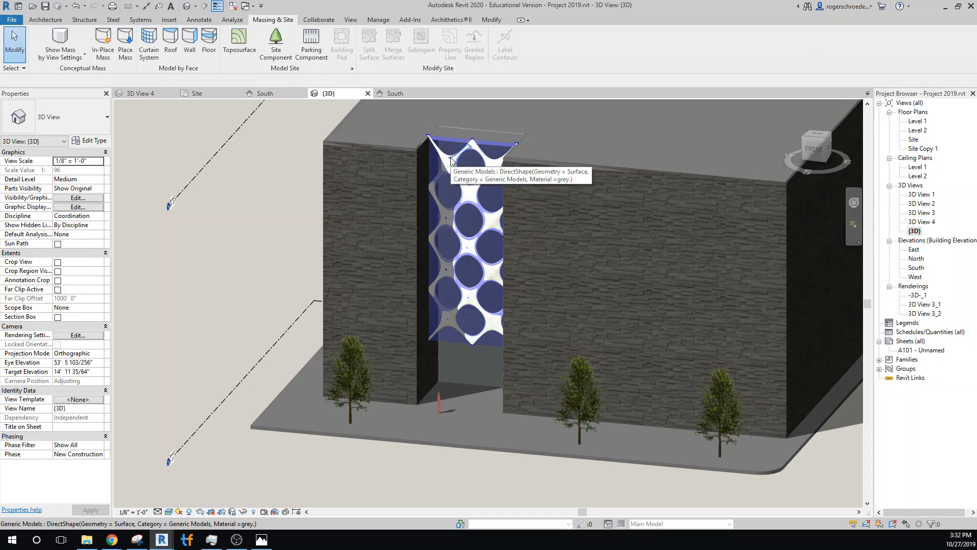
- Examine the lattice DirectShape in the building recess up close, first in the {3D} view and from a more frontal angle in 3D View 1
{"action": "scroll", "coordinate": [454, 159], "scroll_direction": "up", "scroll_amount": 5}
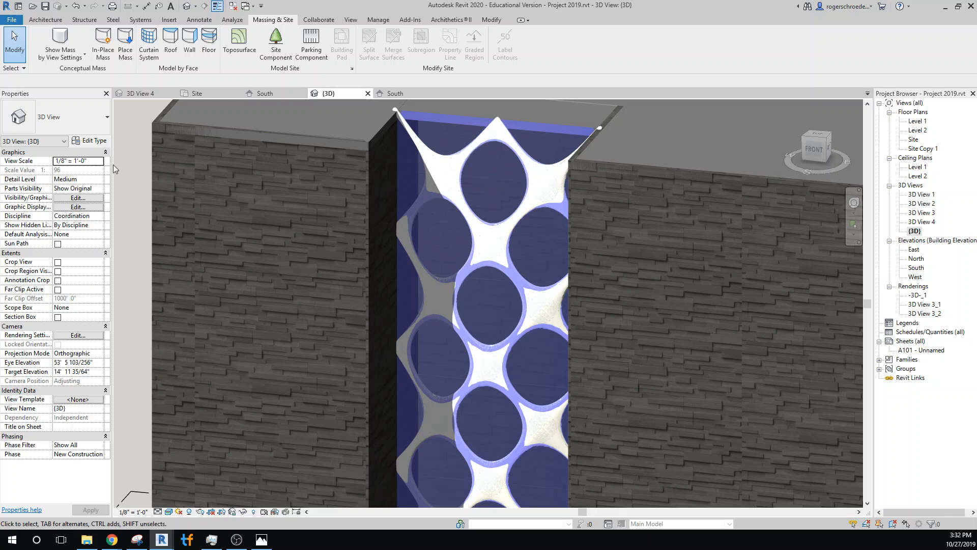
{"action": "scroll", "coordinate": [232, 198], "scroll_direction": "down", "scroll_amount": 2}
{"action": "scroll", "coordinate": [231, 196], "scroll_direction": "down", "scroll_amount": 3}
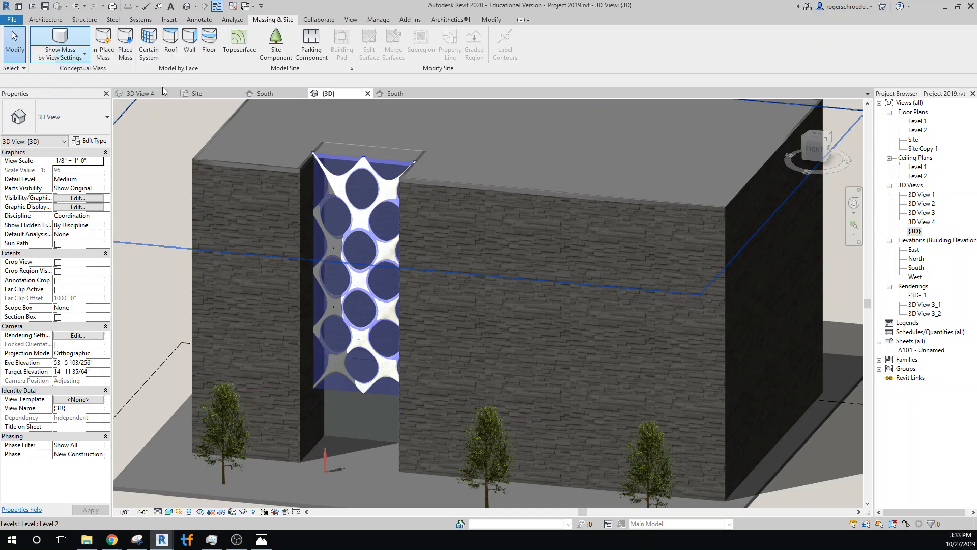
{"action": "left_click", "coordinate": [920, 223]}
{"action": "double_click", "coordinate": [919, 223]}
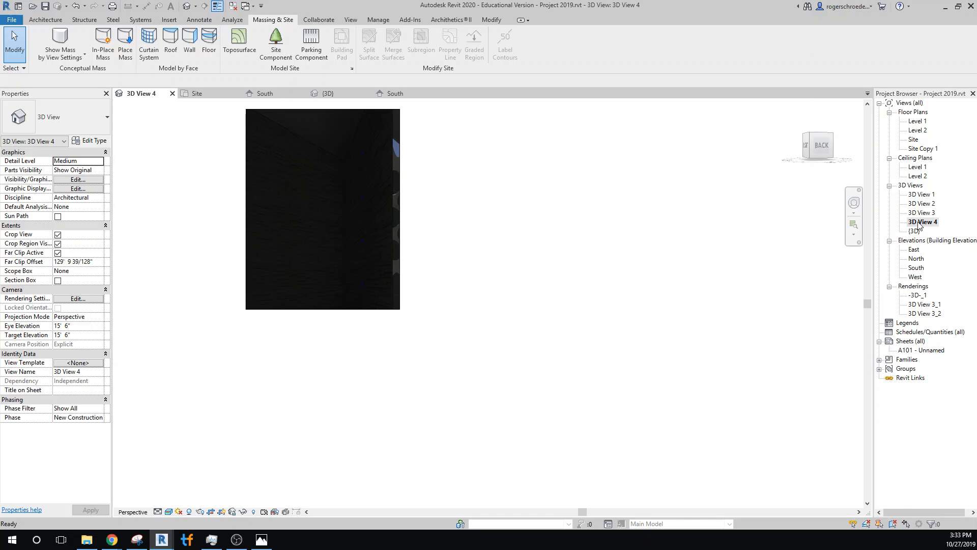
{"action": "double_click", "coordinate": [917, 195]}
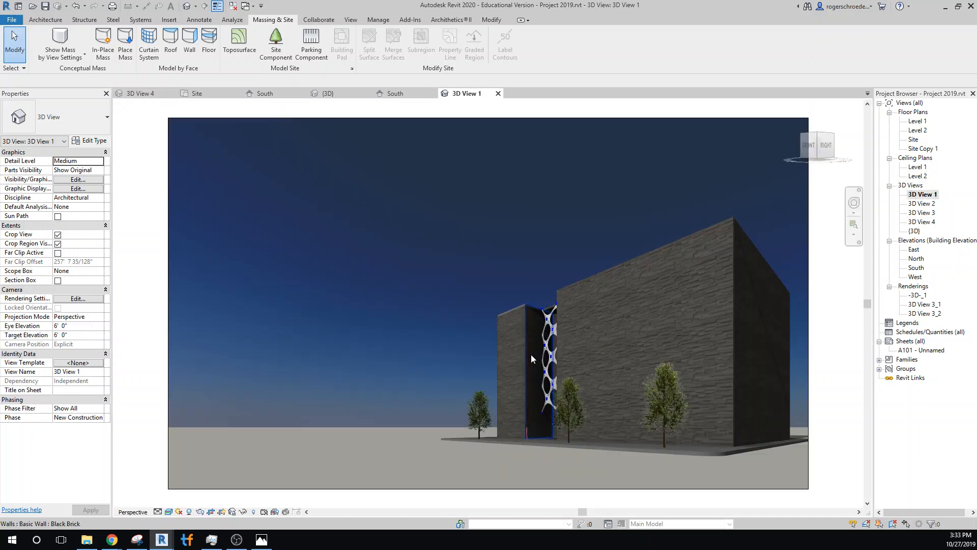
{"action": "scroll", "coordinate": [566, 354], "scroll_direction": "up", "scroll_amount": 2}
{"action": "scroll", "coordinate": [566, 353], "scroll_direction": "up", "scroll_amount": 4}
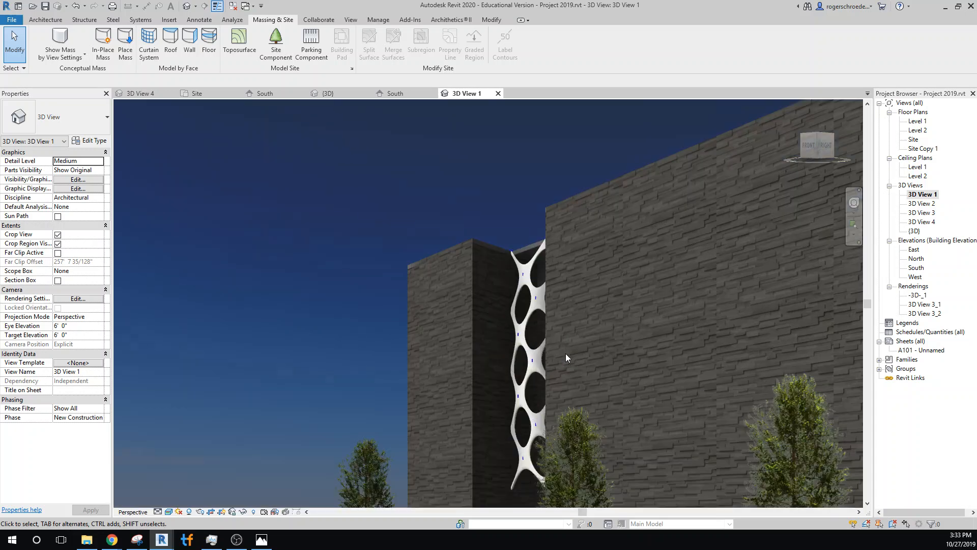
{"action": "scroll", "coordinate": [566, 354], "scroll_direction": "up", "scroll_amount": 2}
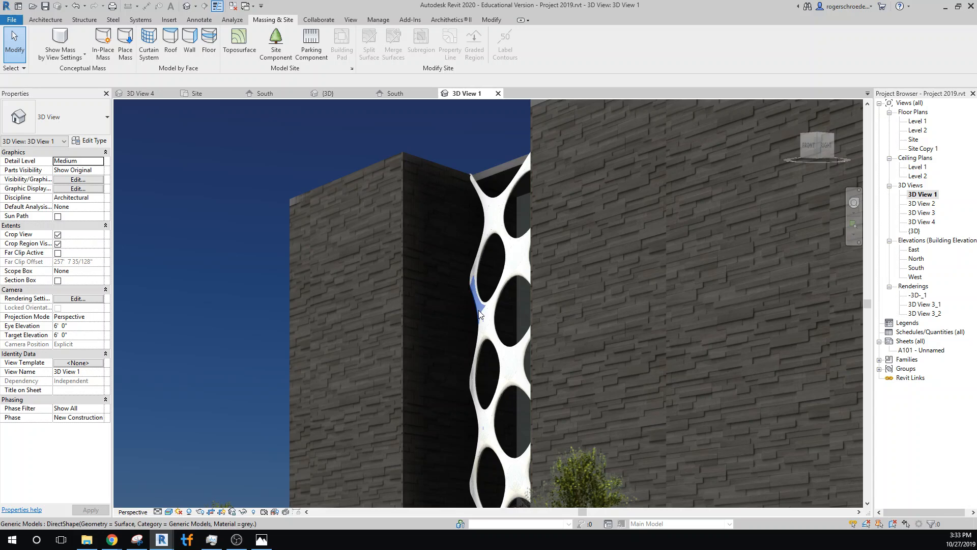
{"action": "middle_click_drag", "start_coordinate": [478, 310], "coordinate": [543, 335], "text": "shift"}
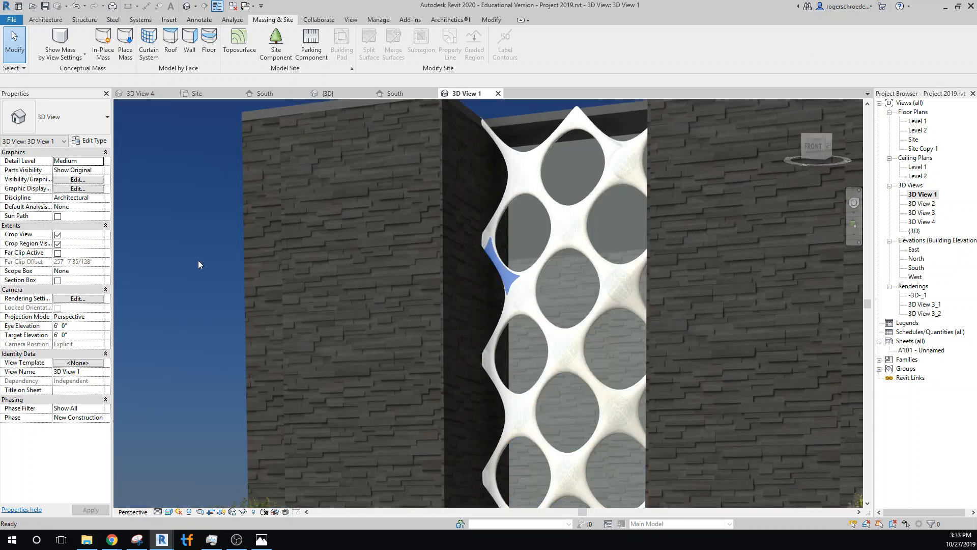